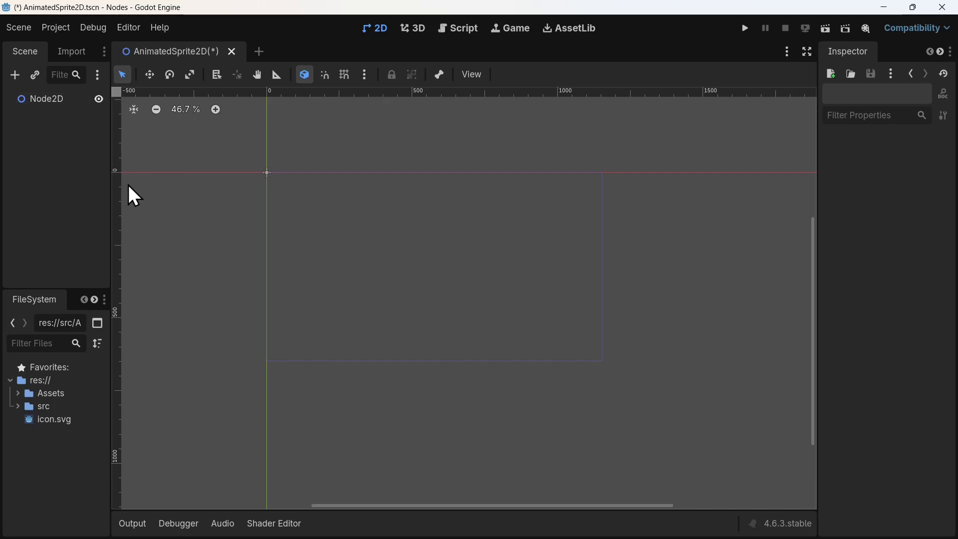
- Add an AnimatedSprite2D node under Node2D and give it a new SpriteFrames resource opened for editing
left_click(15, 75)
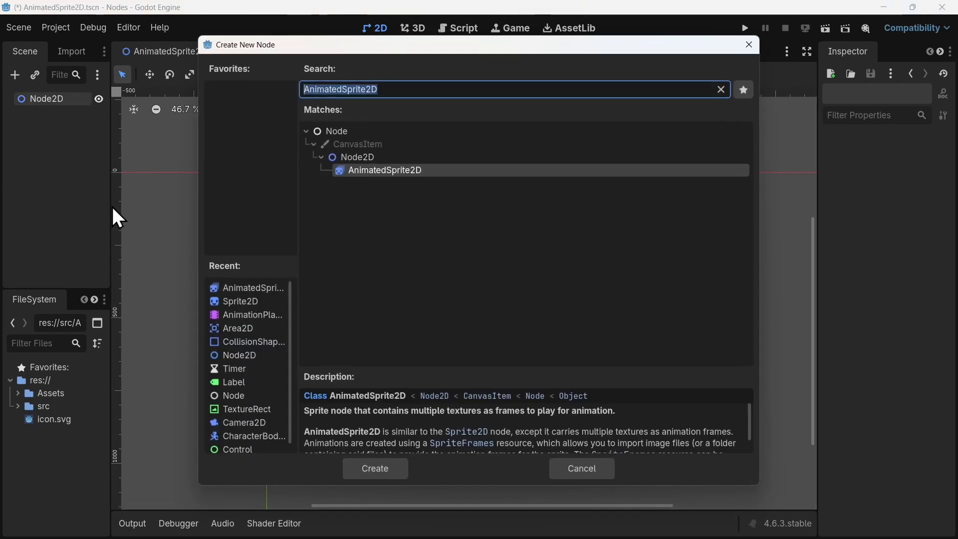
double_click(361, 172)
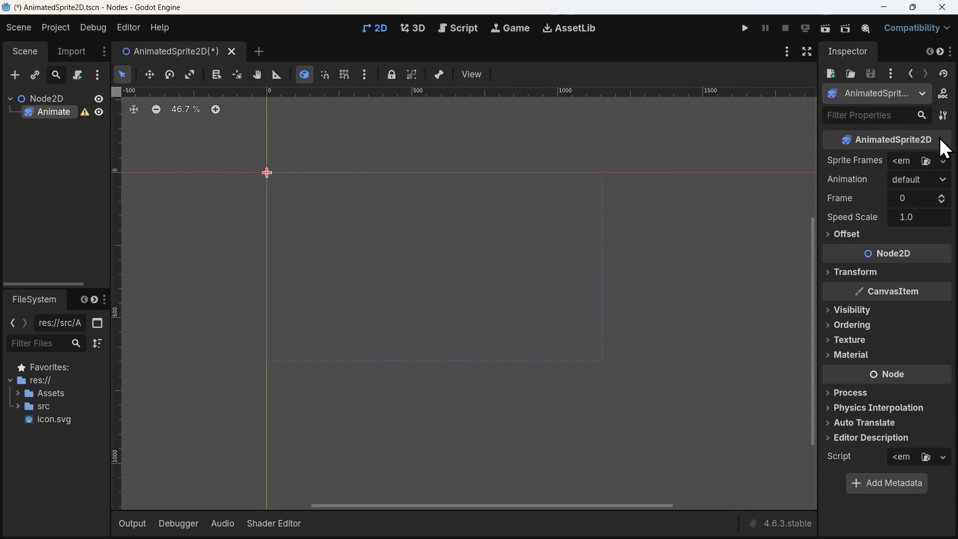
left_click(907, 164)
left_click(900, 198)
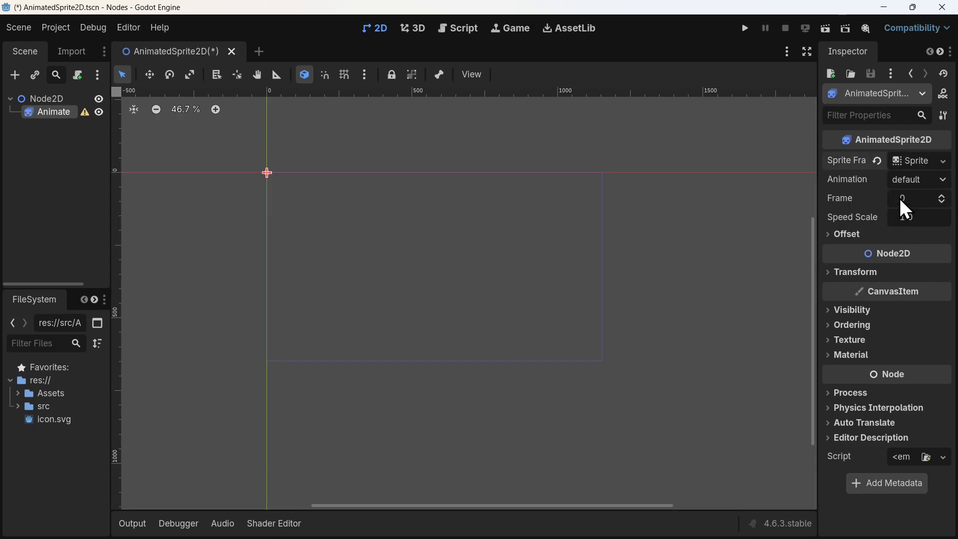
left_click(901, 161)
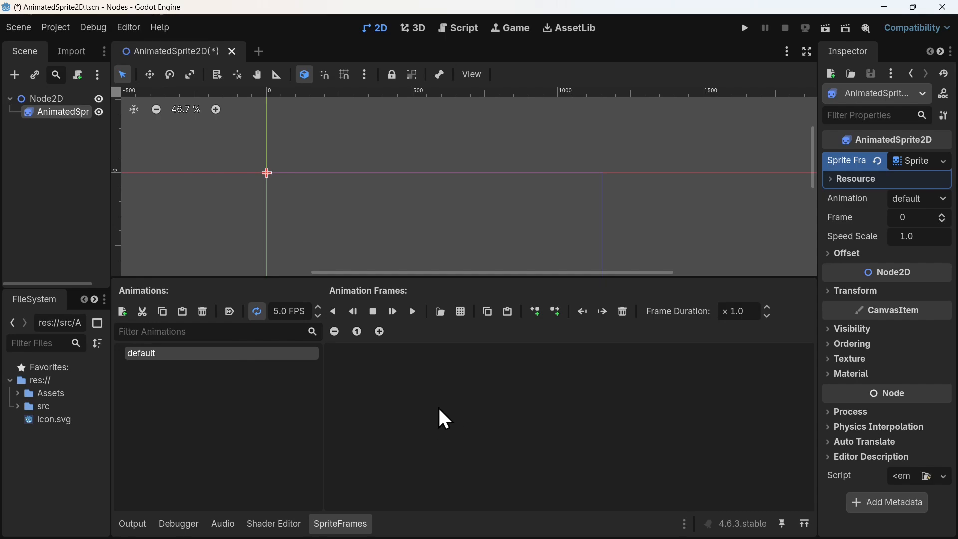
- Add three new empty animations alongside the default one in the SpriteFrames resource
left_click(122, 311)
left_click(122, 311)
left_click(122, 311)
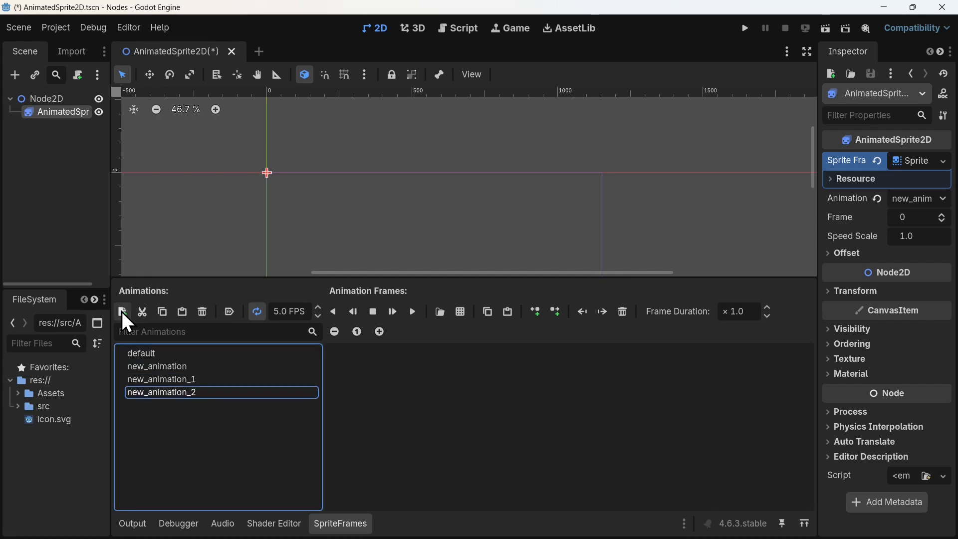
- Delete the new_animation, default and new_animation_1 animations, keeping only new_animation_2
left_click(186, 363)
left_click(202, 311)
left_click(441, 274)
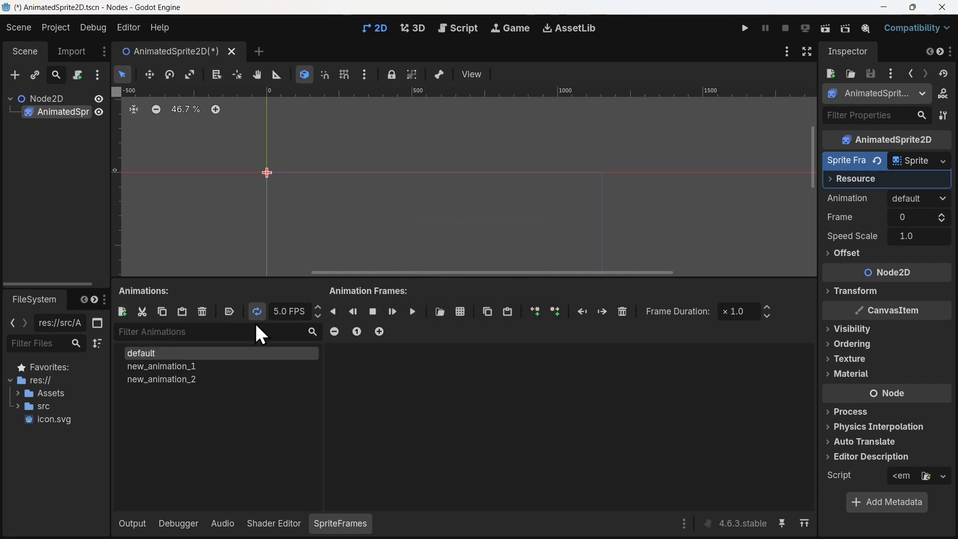
left_click(207, 312)
left_click(424, 280)
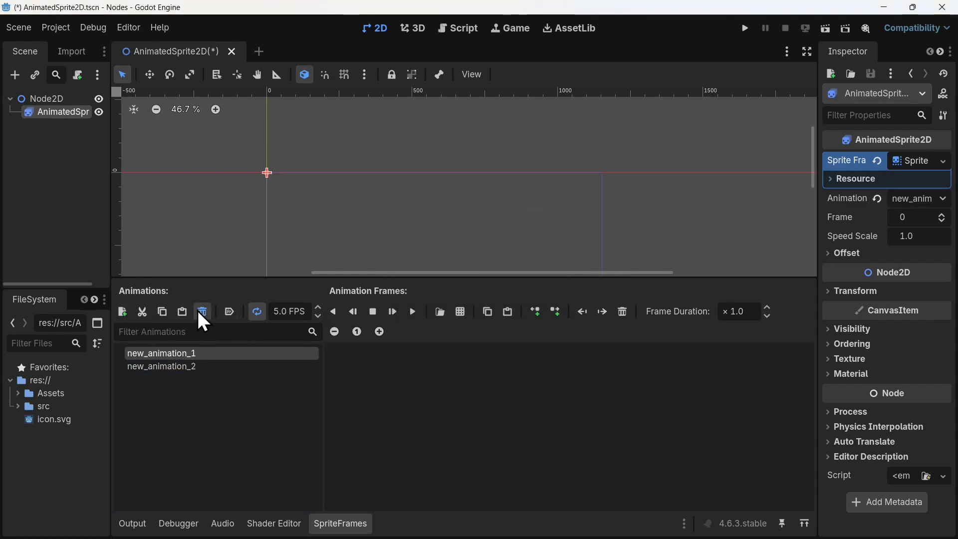
left_click(202, 312)
left_click(427, 282)
- Rename the remaining animation to walk
double_click(193, 353)
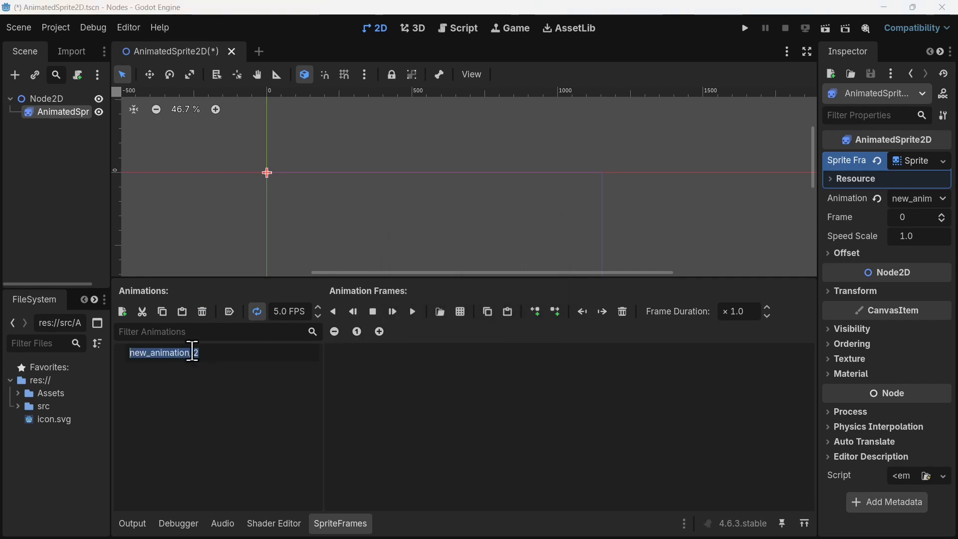
type("walk")
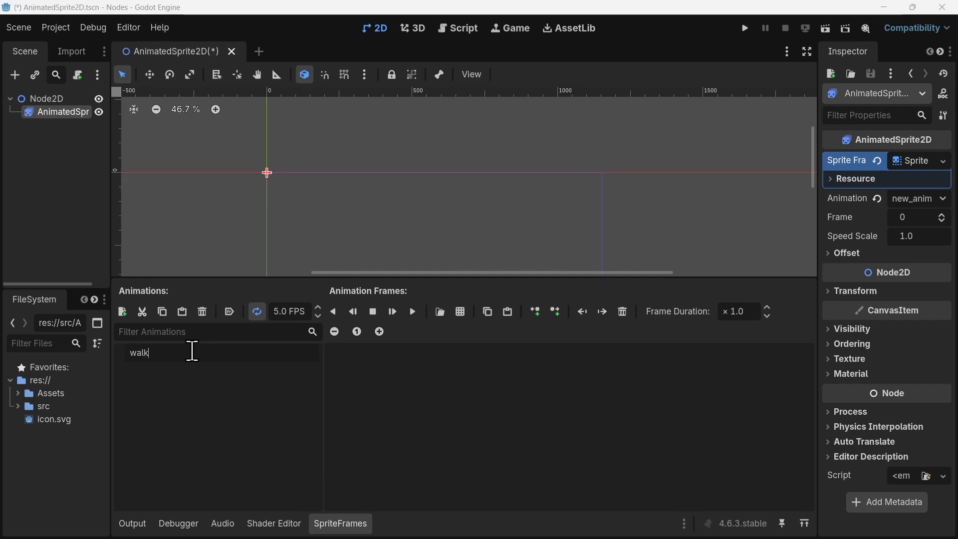
key("Return")
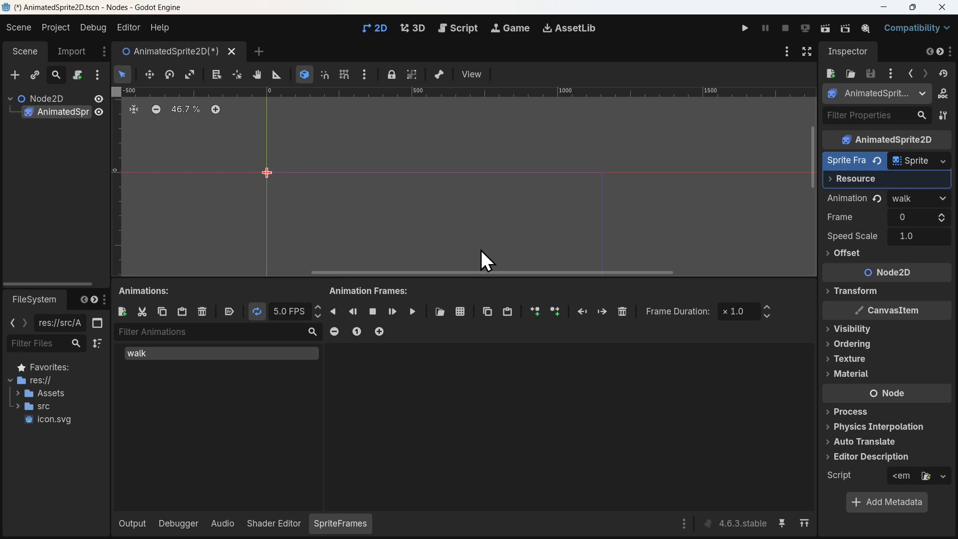
- Add all frames of the Panda-walk.png sprite sheet to the walk animation, using automatic slicing
left_click(459, 313)
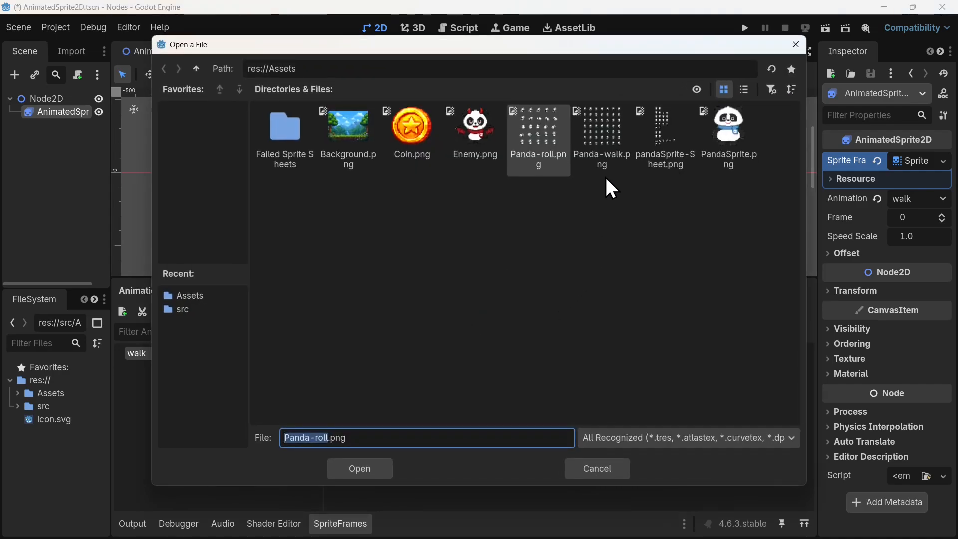
left_click(602, 144)
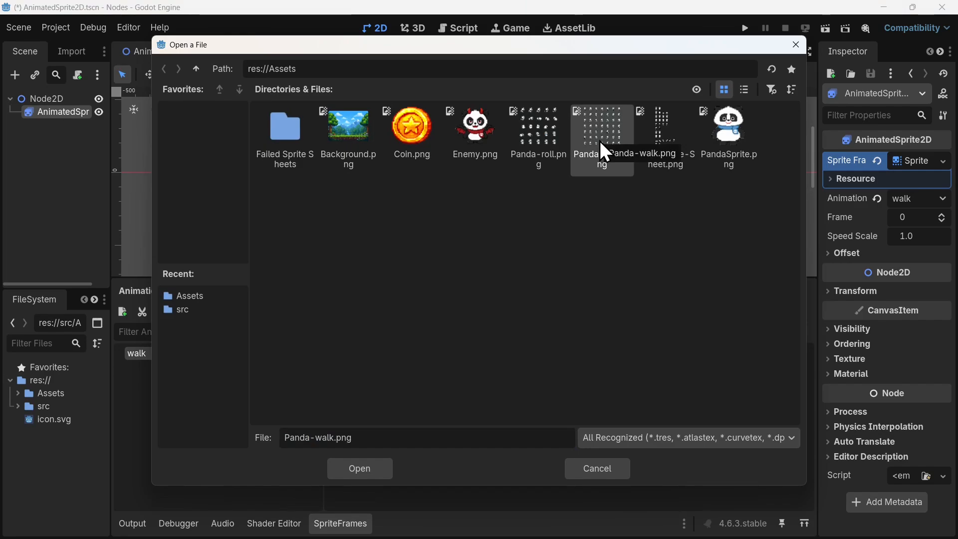
double_click(600, 141)
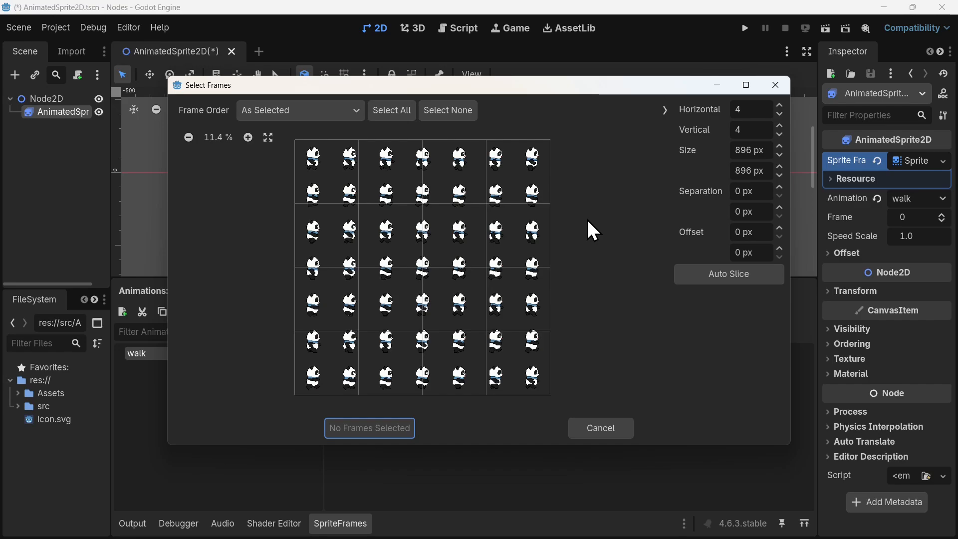
left_click(722, 282)
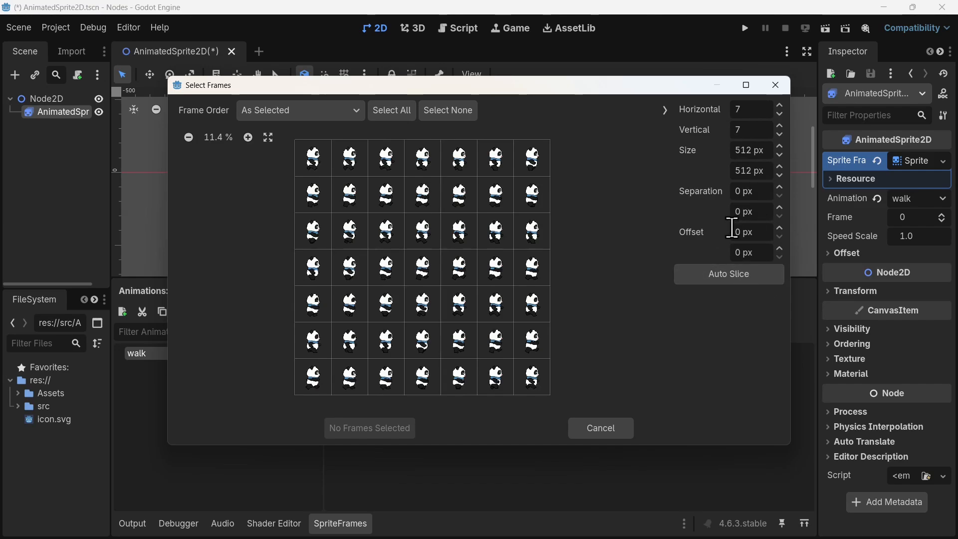
left_click(382, 114)
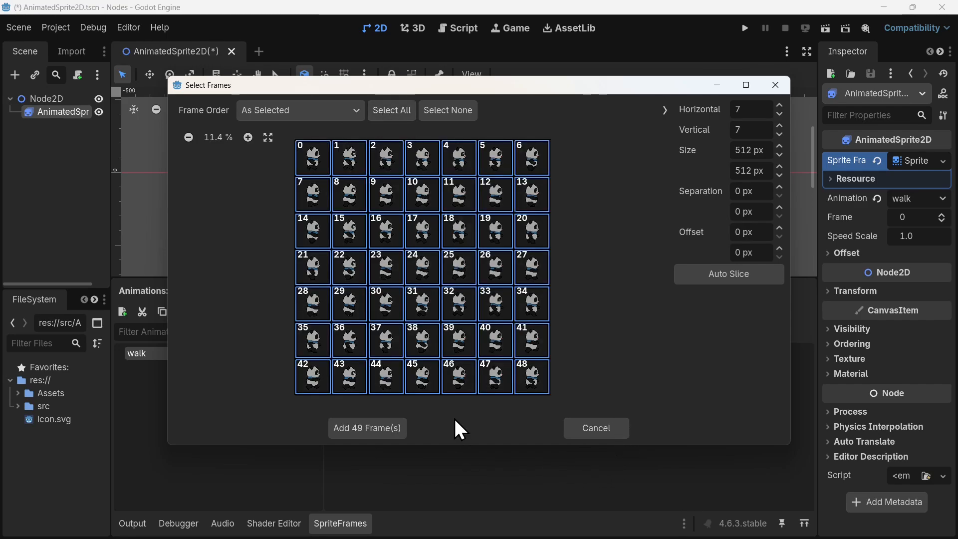
left_click(395, 428)
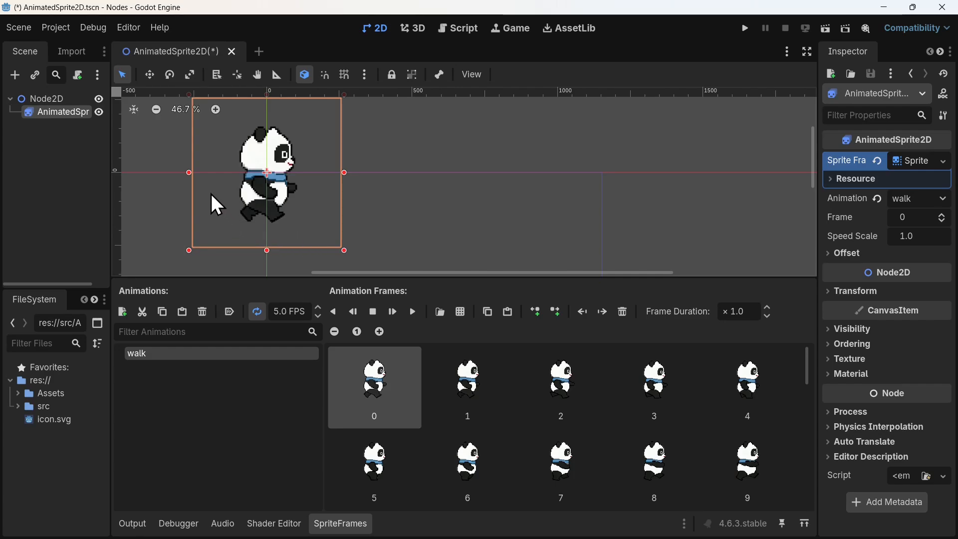
- Play the walk animation and set its speed to 12 FPS
middle_click_drag(212, 195, 285, 195)
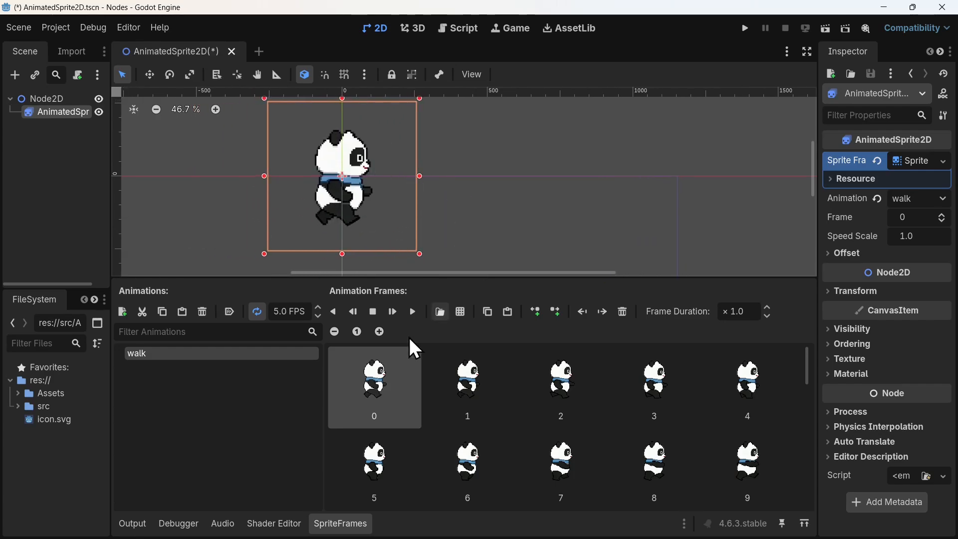
left_click(408, 310)
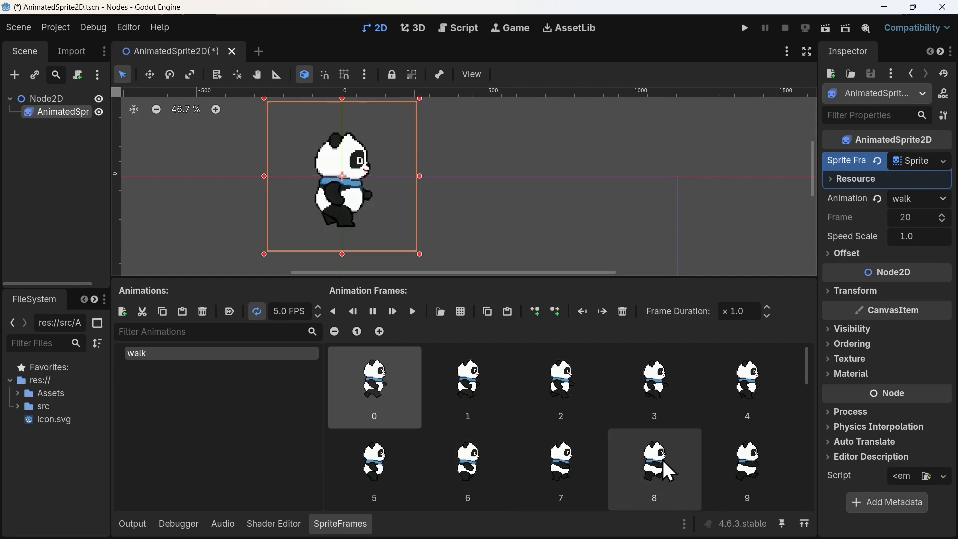
left_click(282, 314)
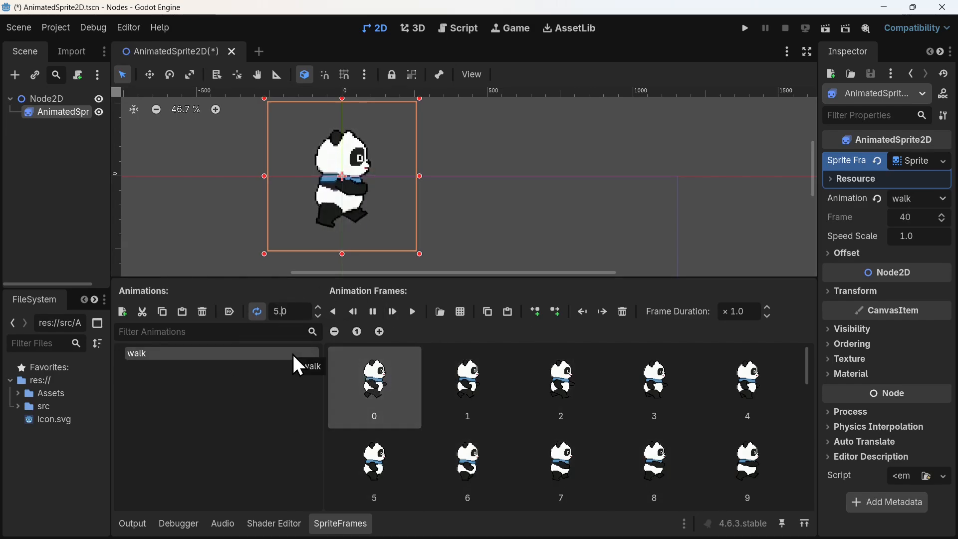
key("BackSpace")
key("BackSpace")
type("1")
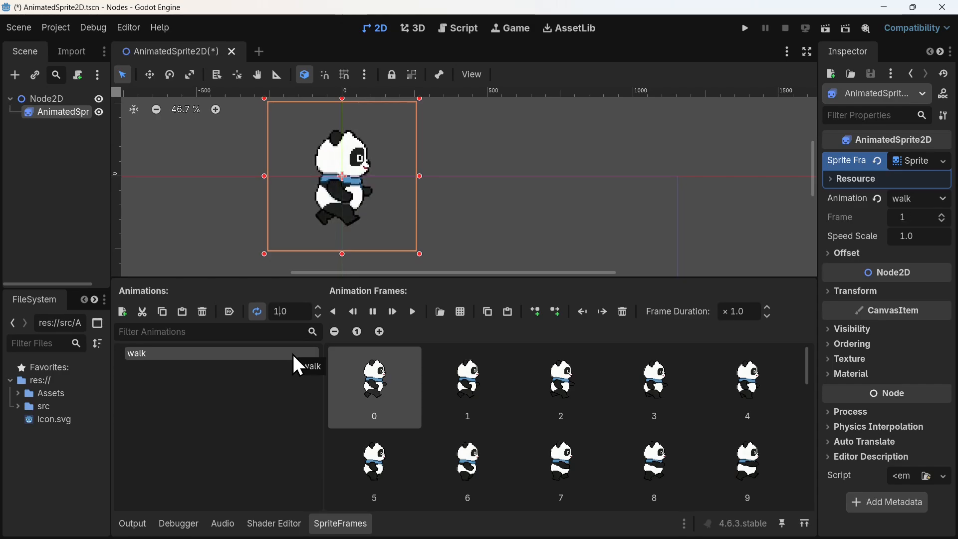
type("2")
key("Return")
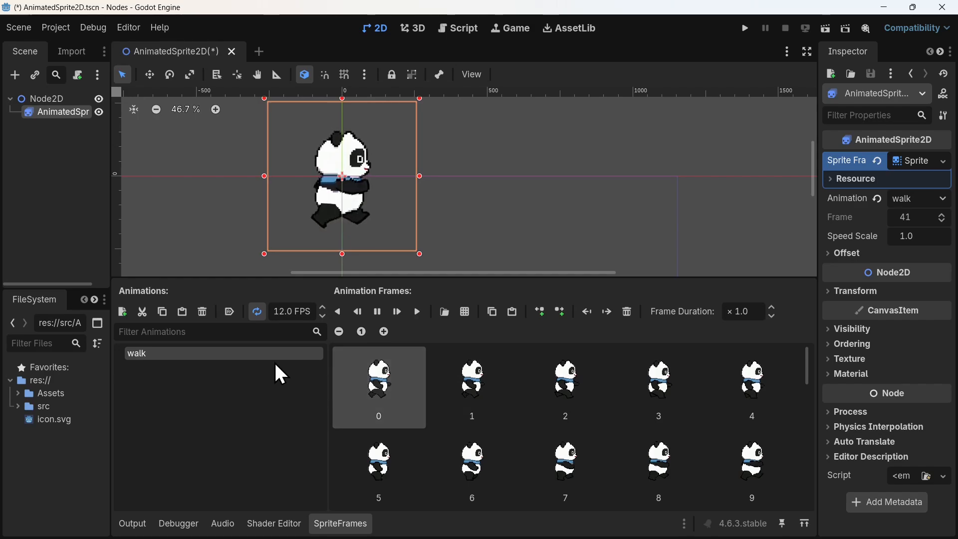
- Turn the walk animation's looping off and back on, and replay the animation
left_click(256, 311)
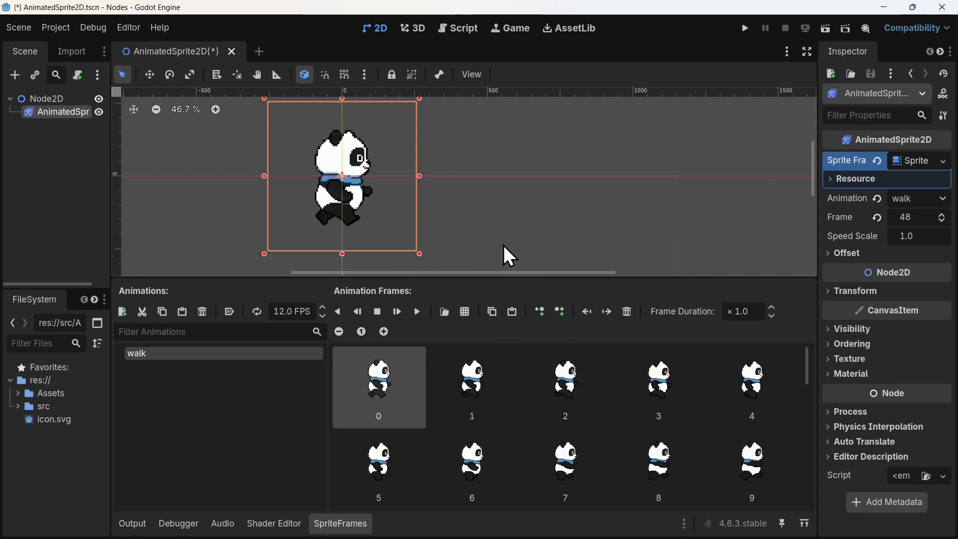
left_click(256, 310)
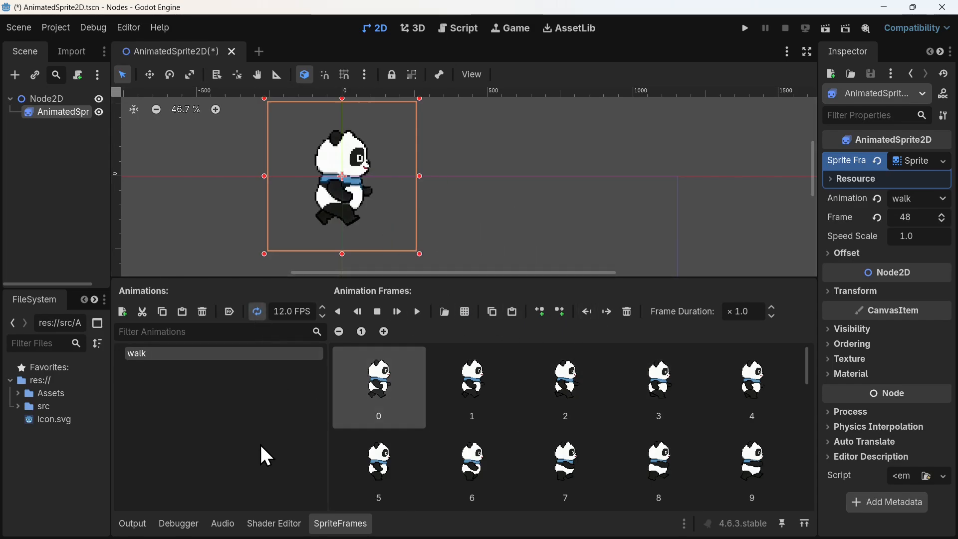
left_click(417, 312)
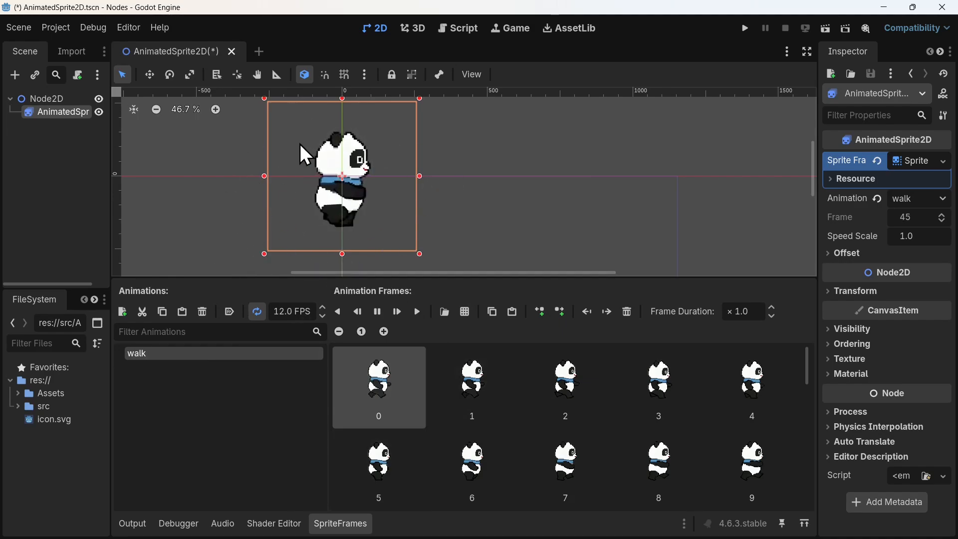
- Create a second animation in the SpriteFrames resource and name it roll
left_click(126, 316)
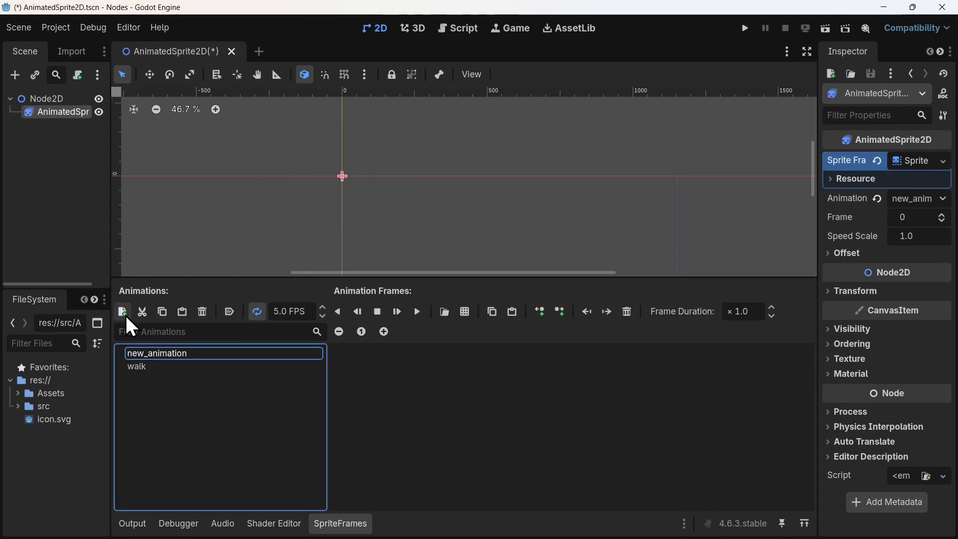
double_click(160, 352)
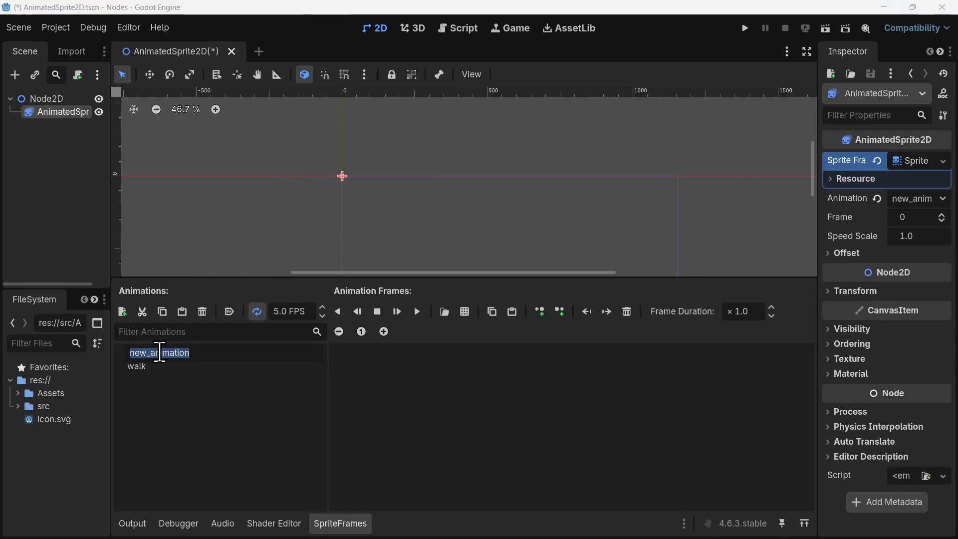
type("roll")
key("Return")
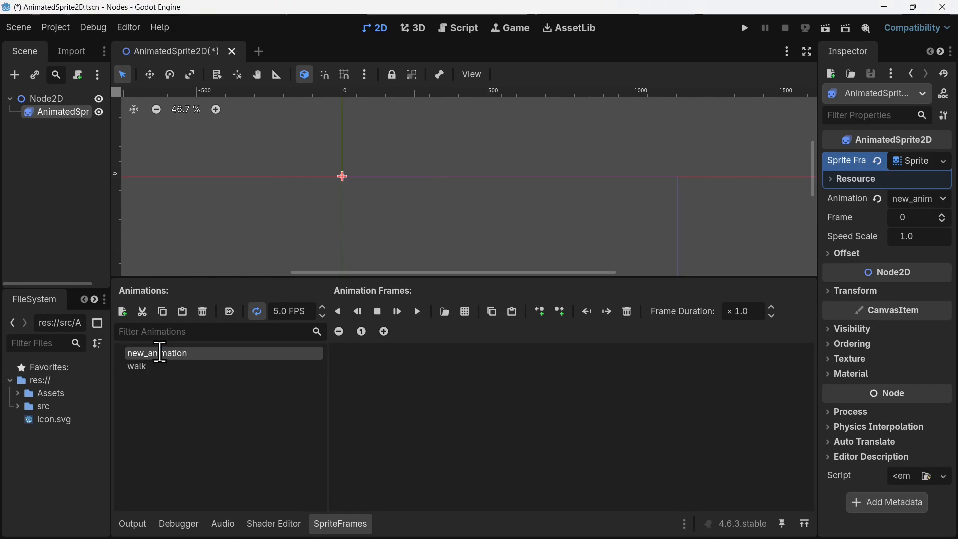
- Add all frames of the Panda-roll.png sprite sheet to the roll animation, using automatic slicing
left_click(465, 311)
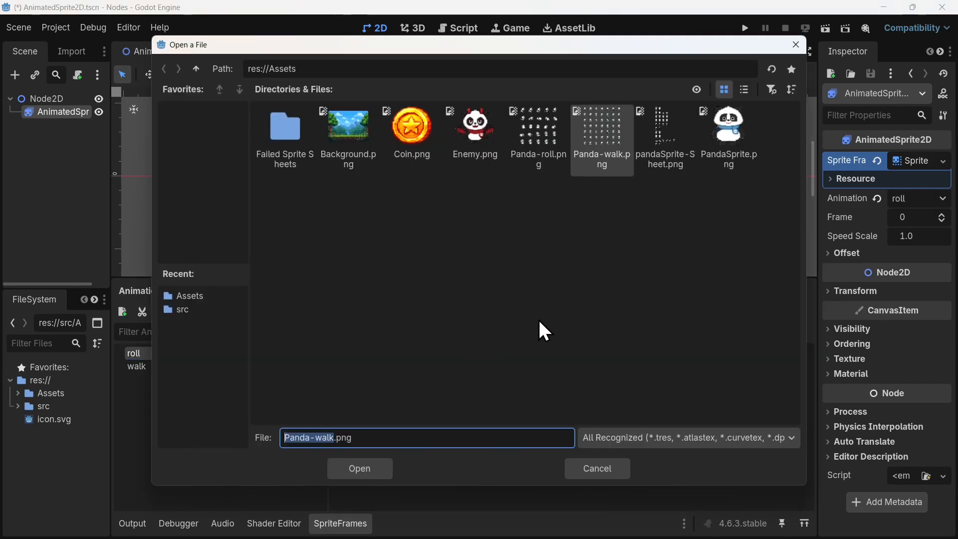
double_click(547, 131)
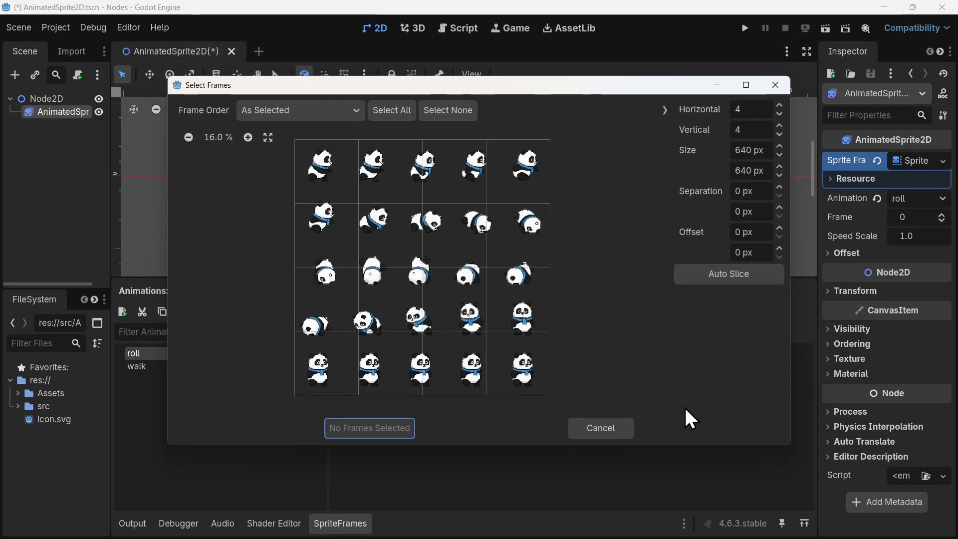
left_click(755, 275)
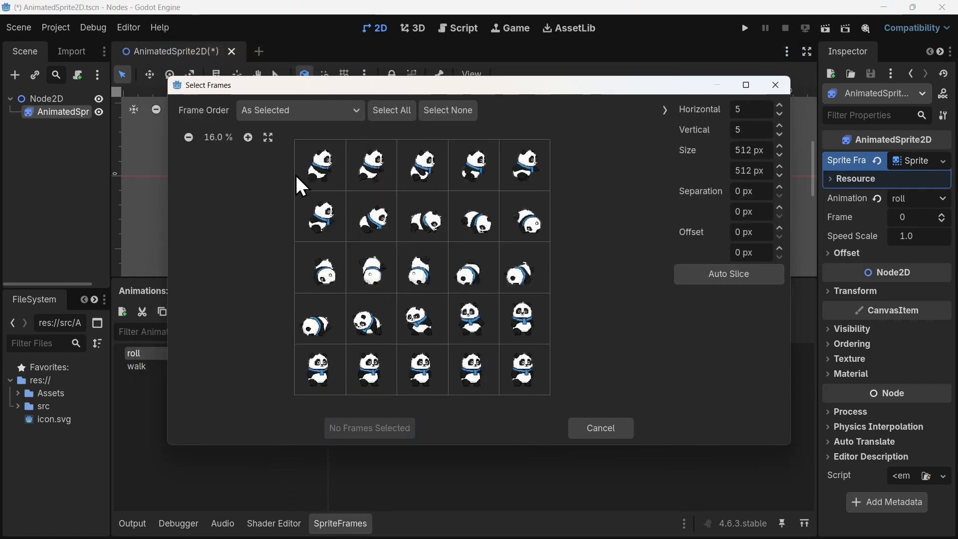
left_click(394, 109)
left_click(373, 432)
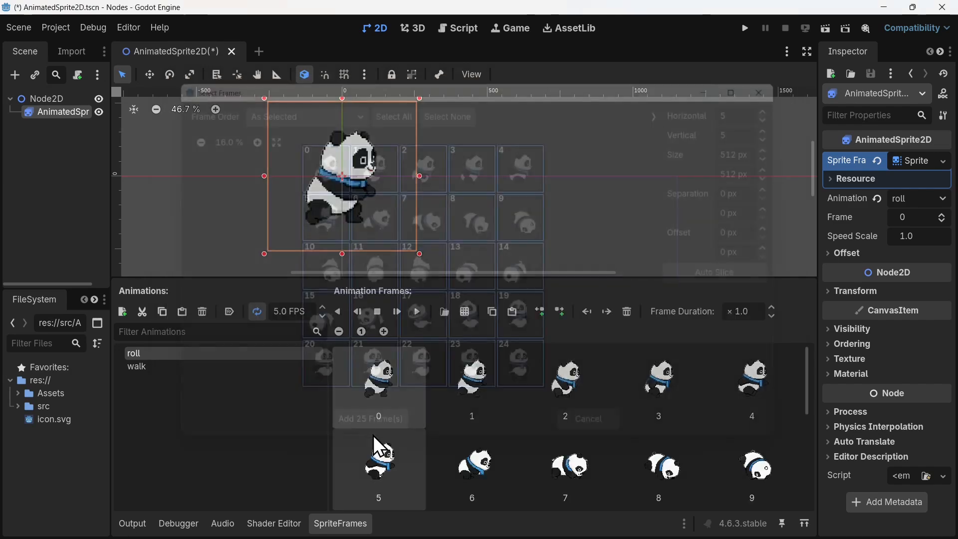
- Play the roll animation and set its speed to 12 FPS
left_click(424, 311)
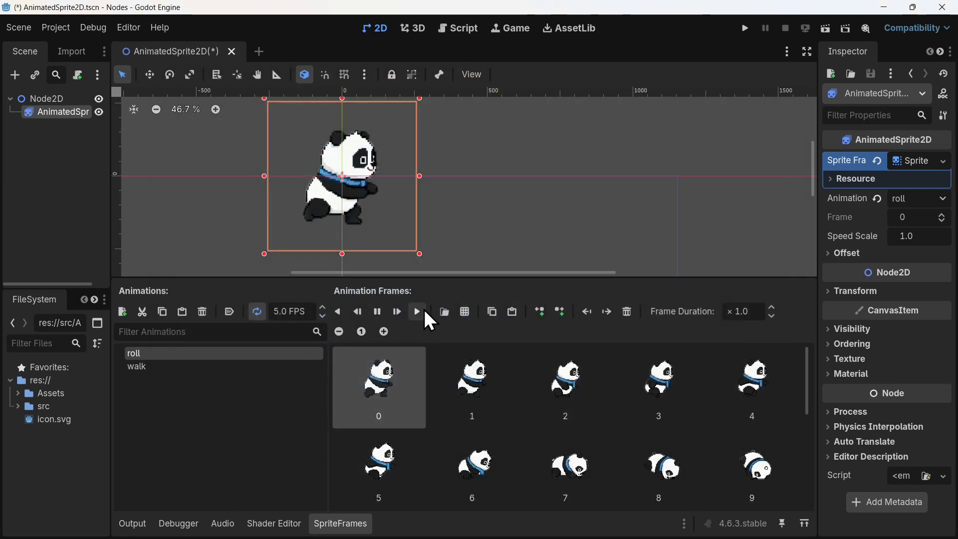
left_click(279, 312)
type("12")
key("Return")
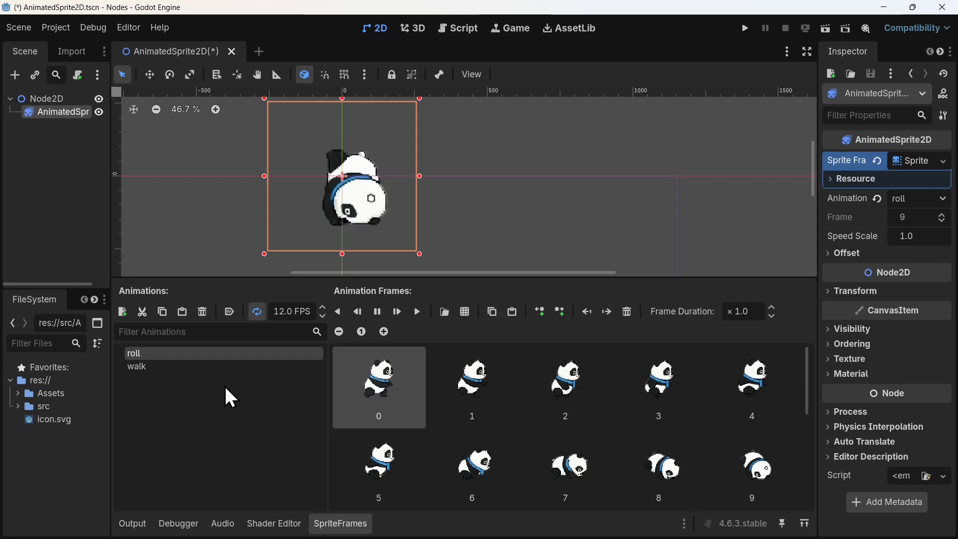
- Switch the sprite back to the walk animation and run the current scene to test it
left_click(215, 371)
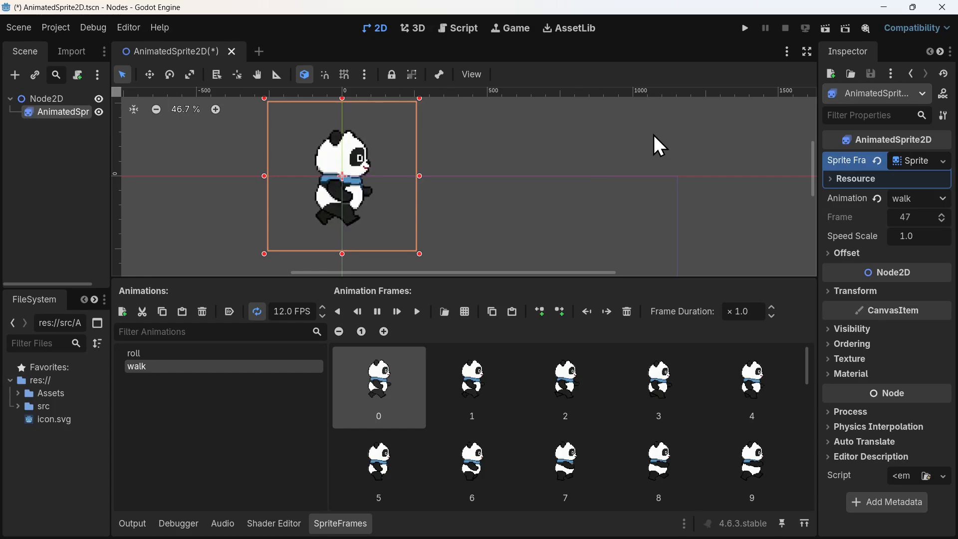
left_click(825, 29)
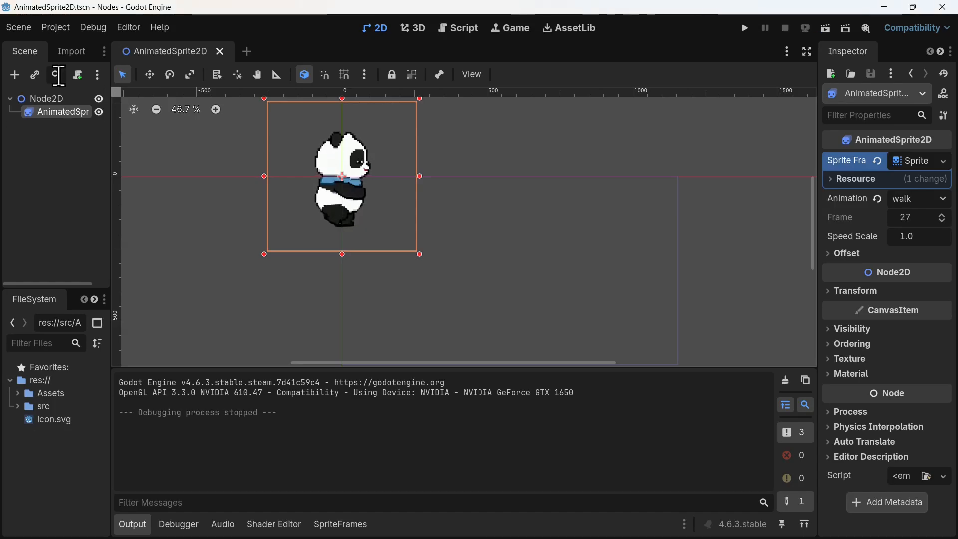
- Move the panda sprite to the middle of the game viewport area and run the current scene to test it
left_click_drag(335, 185, 497, 282)
left_click(825, 24)
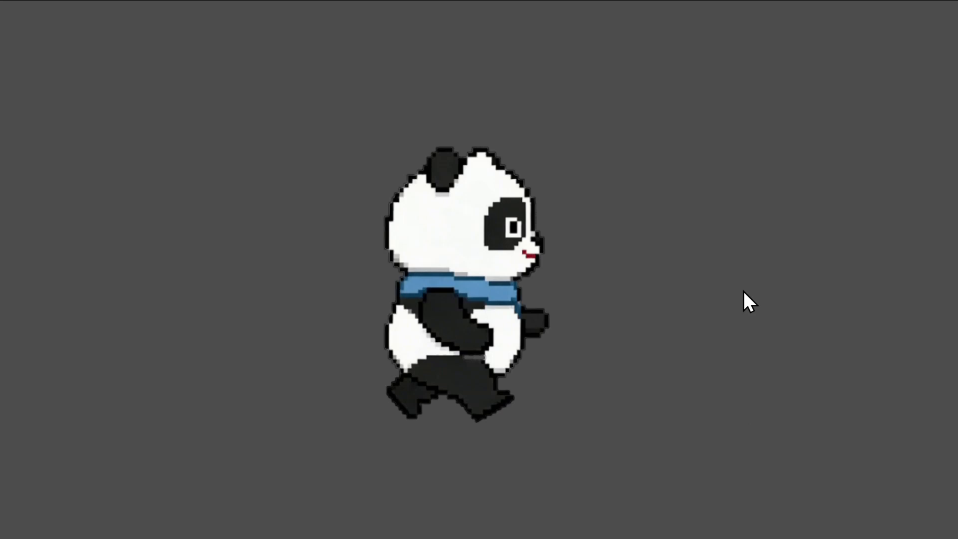
key("F8")
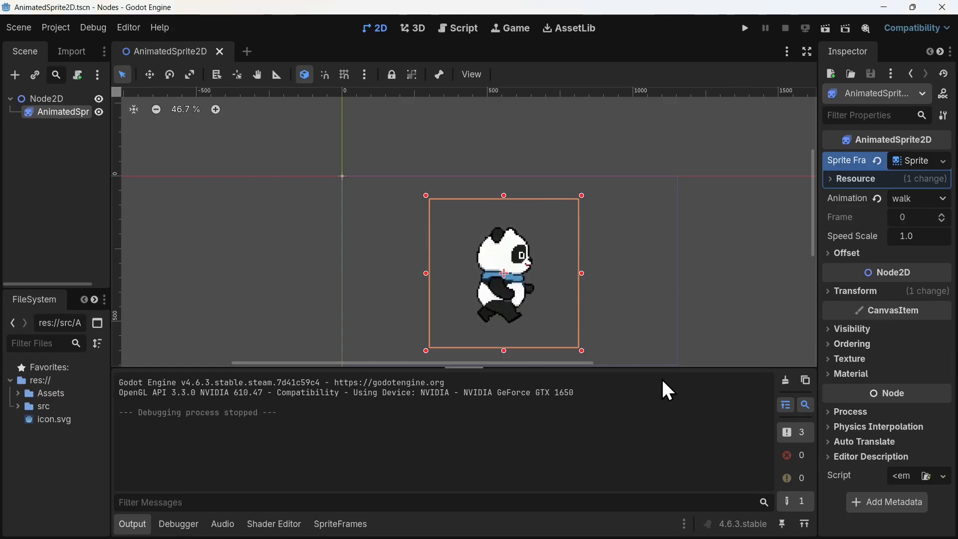
- Switch the sprite to the roll animation, enable autoplay on load for it, and test the current scene
left_click(912, 196)
left_click(920, 215)
scroll(621, 149, "down", 1)
scroll(649, 190, "down", 1)
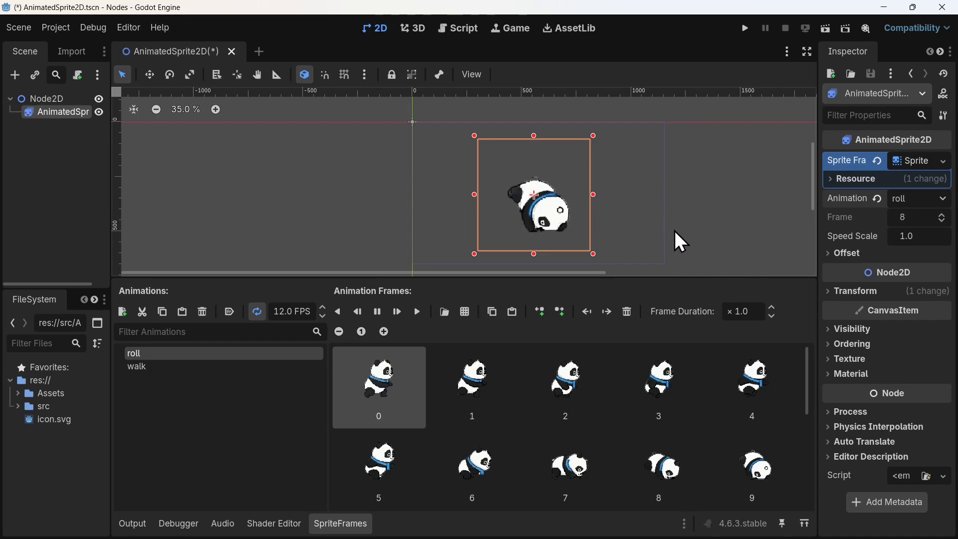
left_click(228, 311)
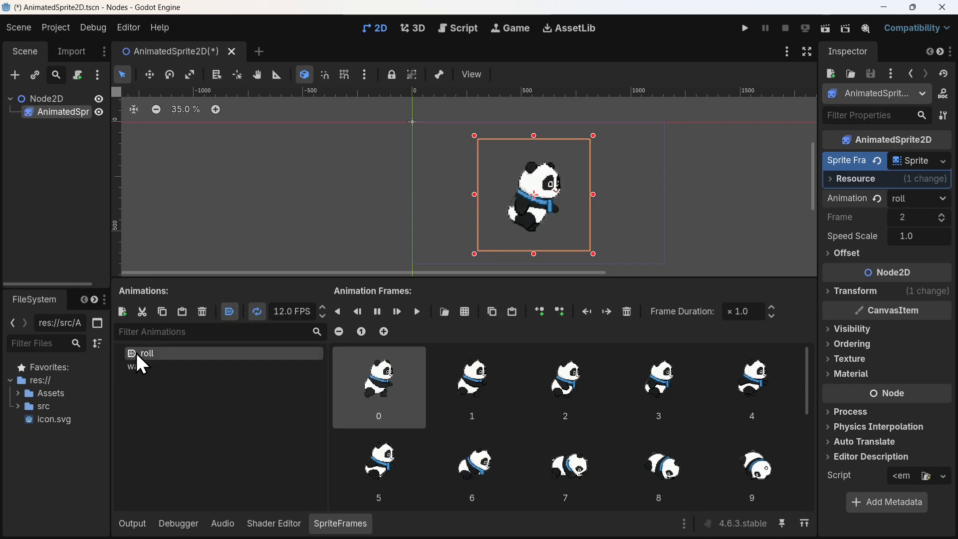
left_click(823, 31)
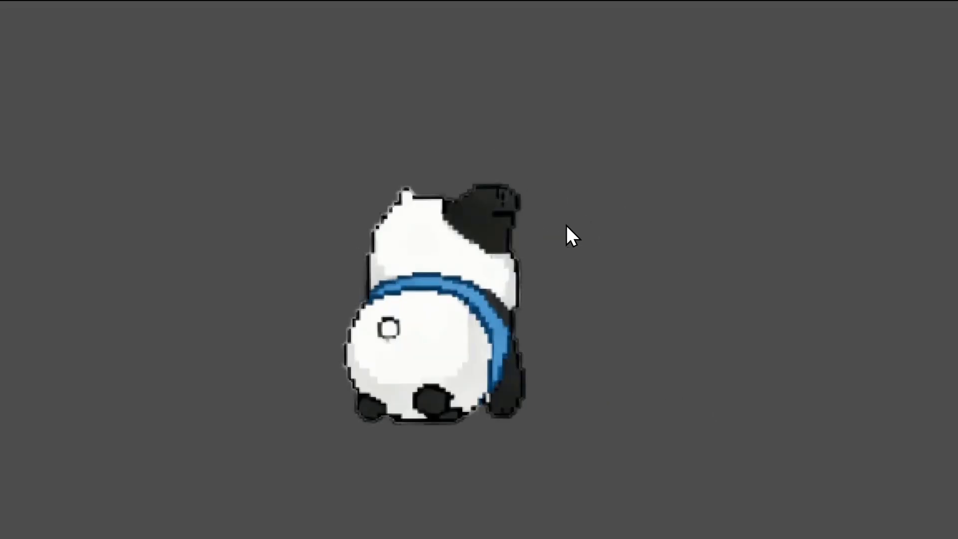
key("F8")
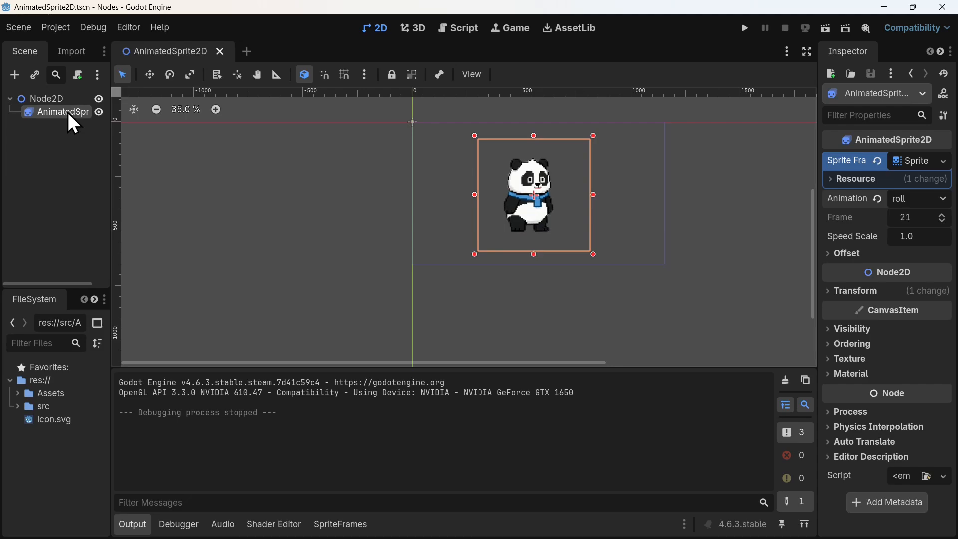
- Make walk the animation that autoplays on load and run the current scene to test it
left_click(330, 524)
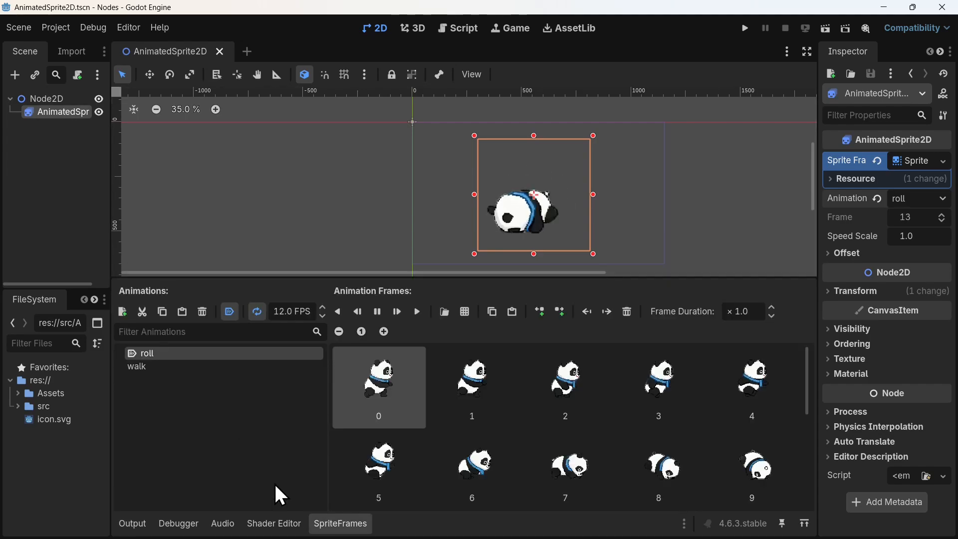
left_click(171, 366)
left_click(230, 311)
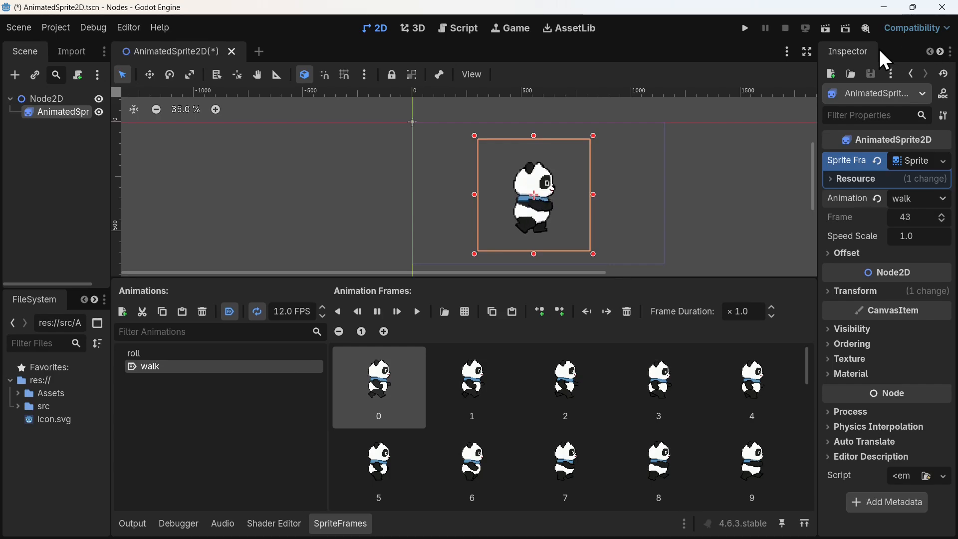
left_click(827, 29)
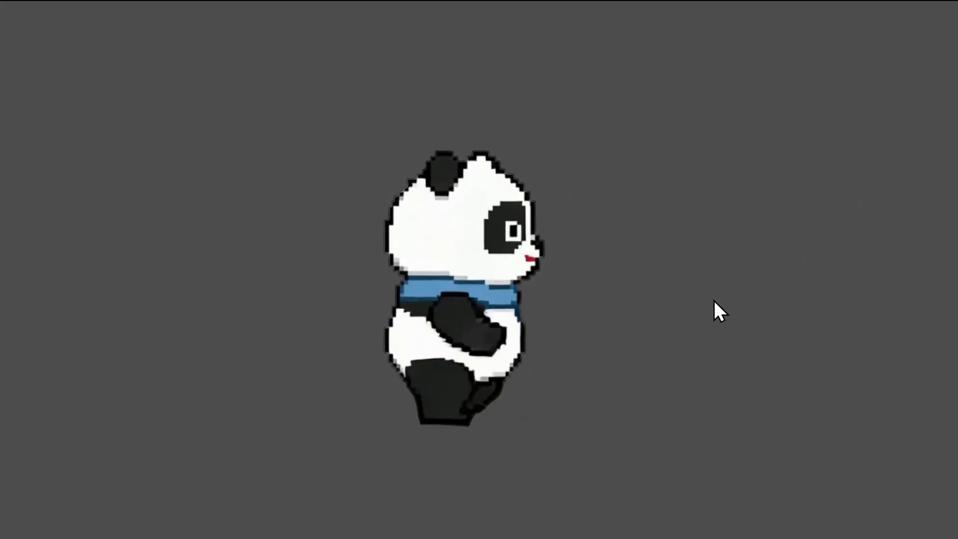
key("F8")
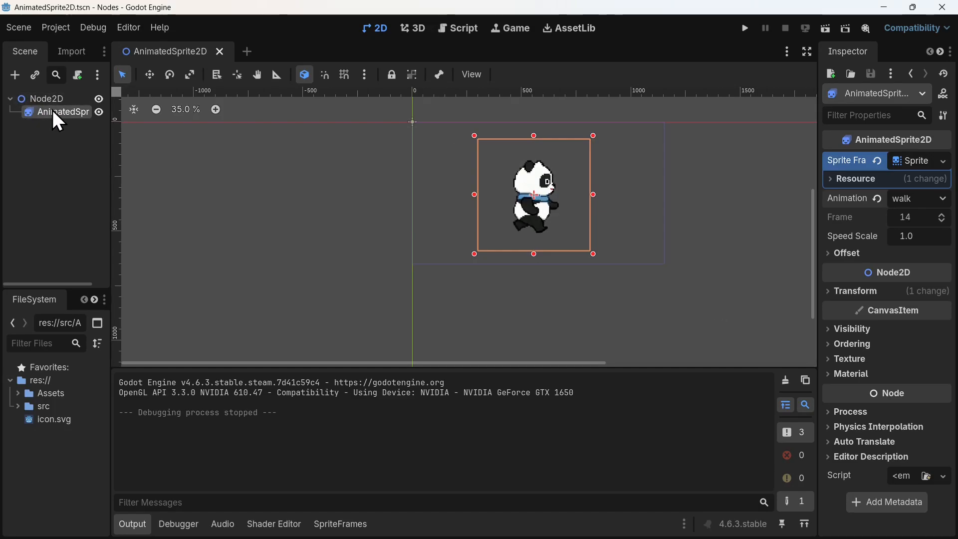
- Step the walk animation's current frame and replay the animation for a closer look at the panda
left_click(339, 524)
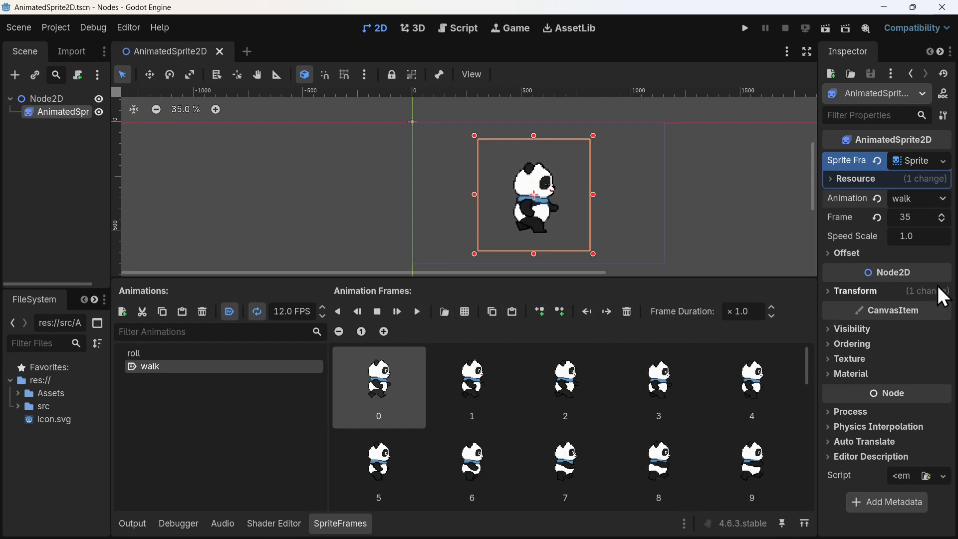
left_click(944, 218)
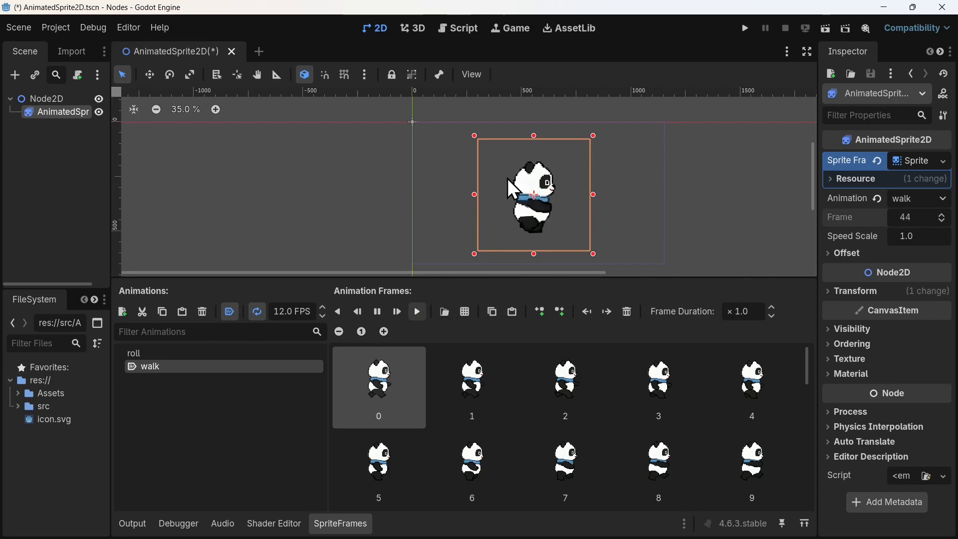
scroll(627, 218, "up", 3)
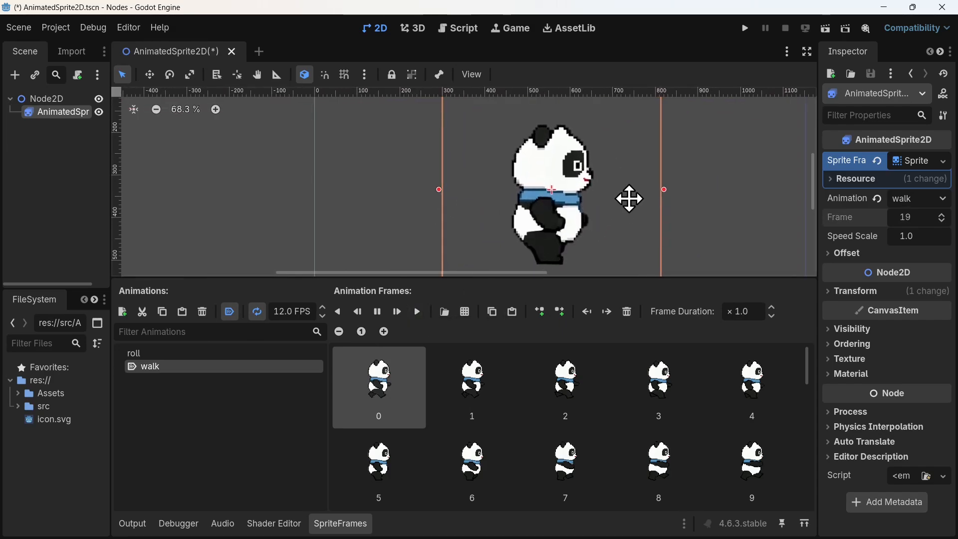
- Set the AnimatedSprite2D's speed scale to 2
left_click(914, 239)
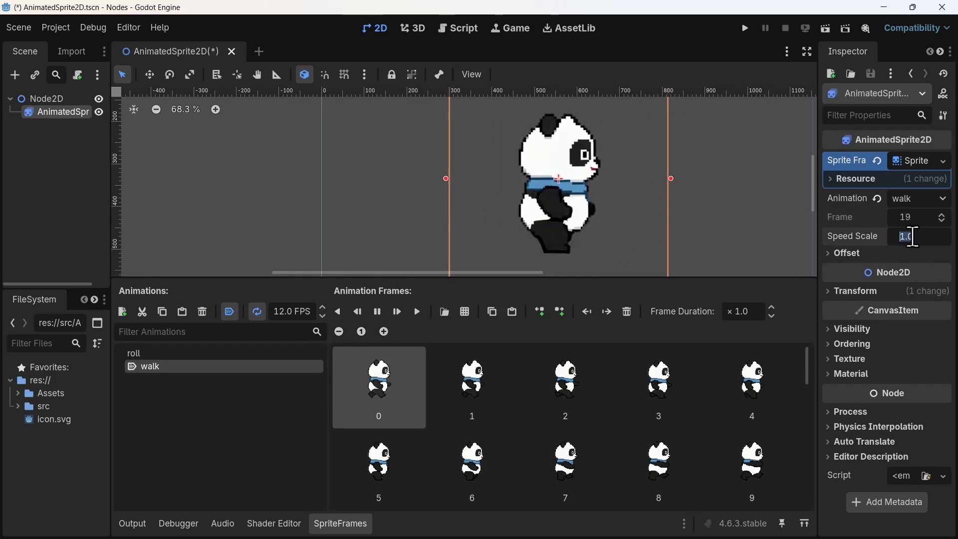
type("2")
key("Return")
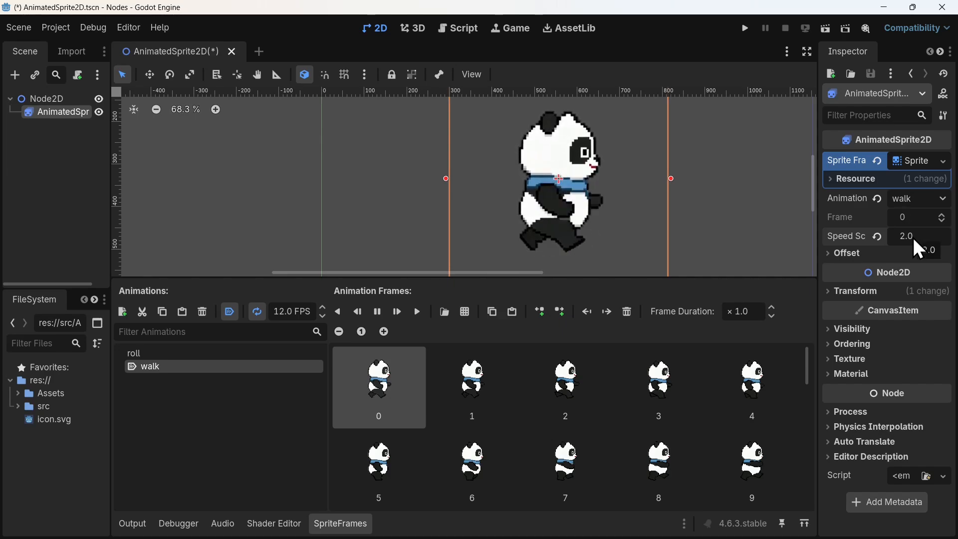
- Set the roll animation's speed to 6 FPS
left_click(214, 349)
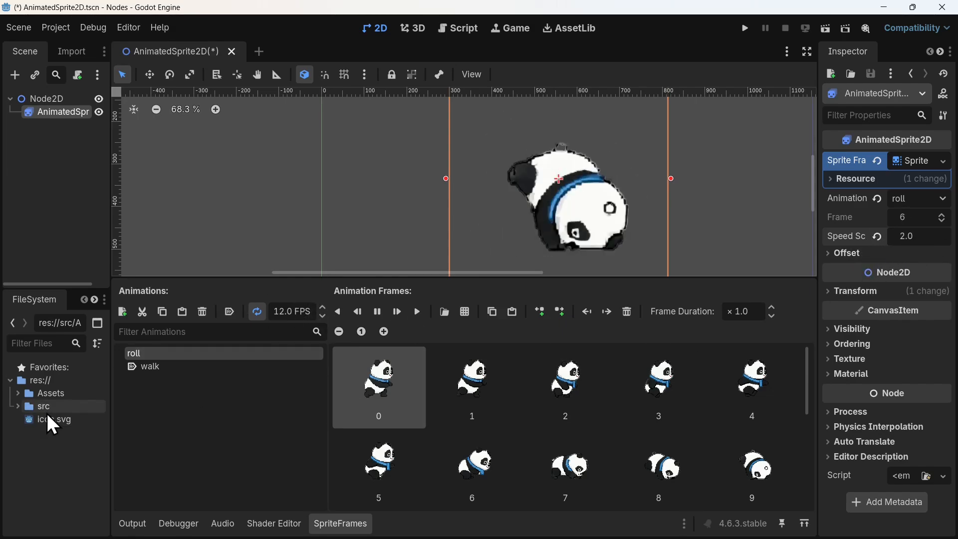
left_click(285, 311)
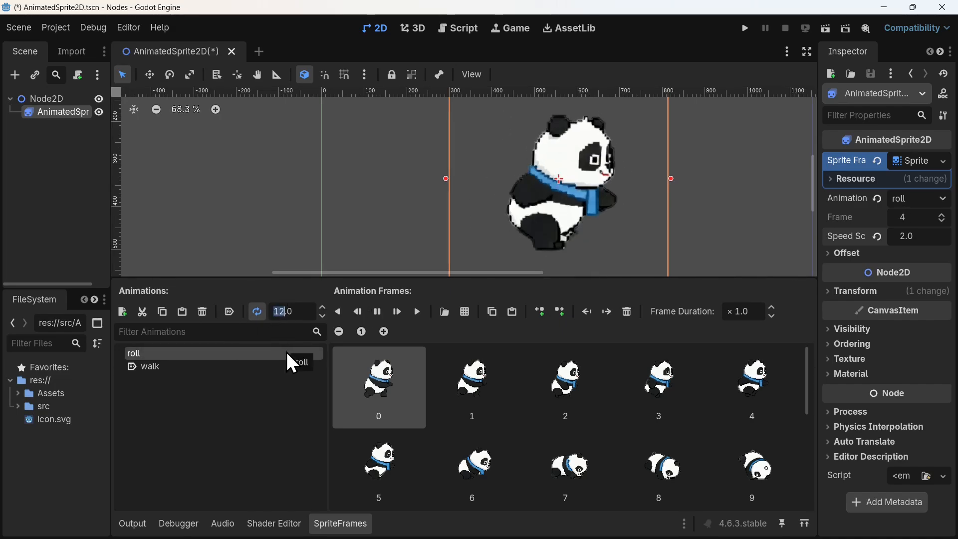
type("6")
key("Return")
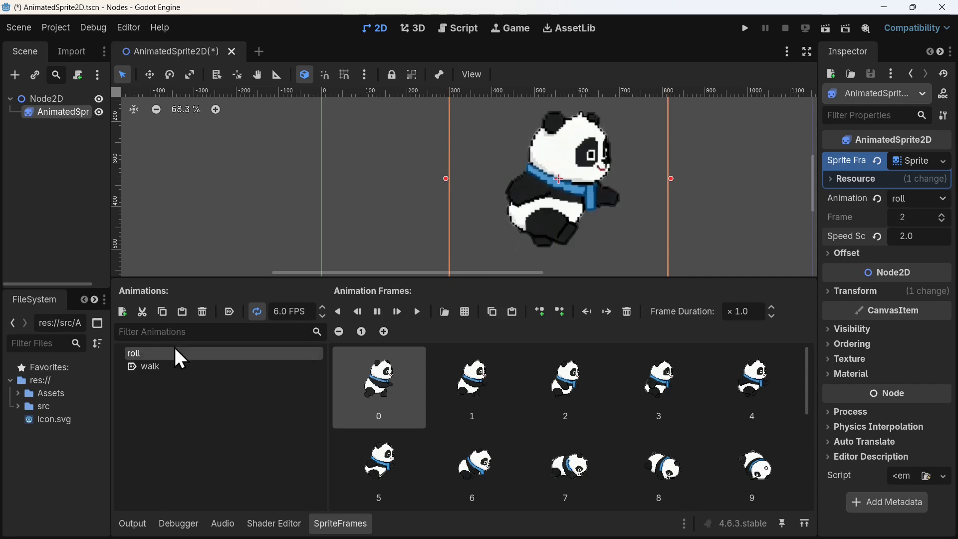
- Preview the walk and roll animations alternately to compare their playback speeds
left_click(173, 370)
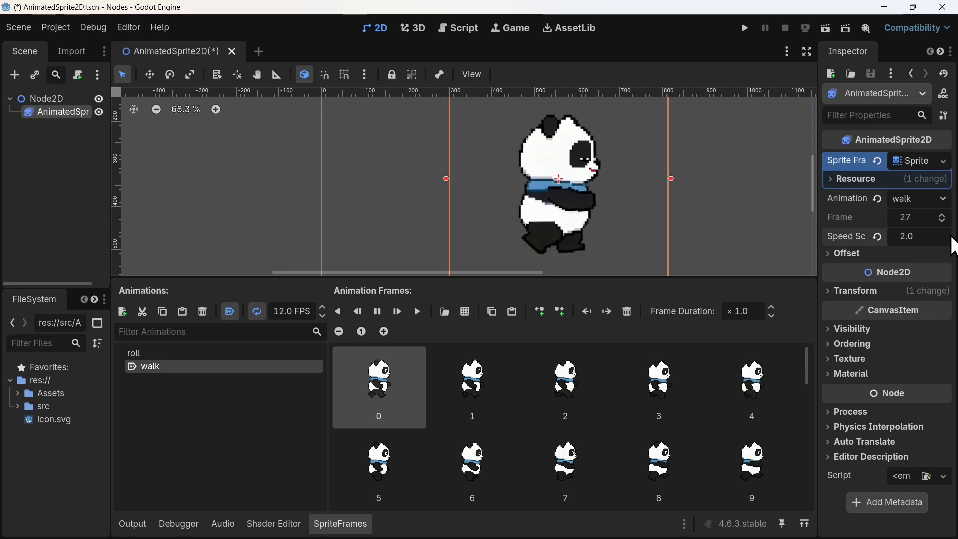
left_click(250, 352)
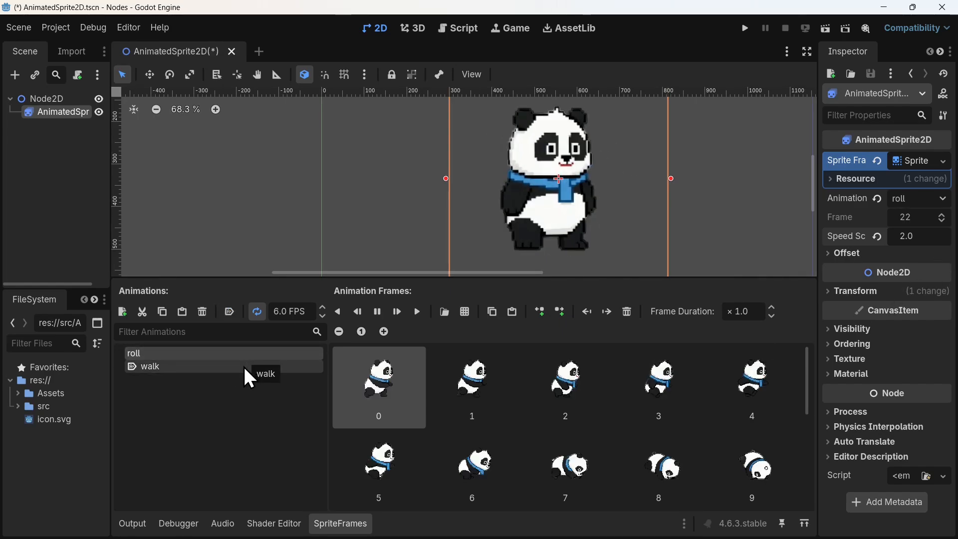
left_click(245, 365)
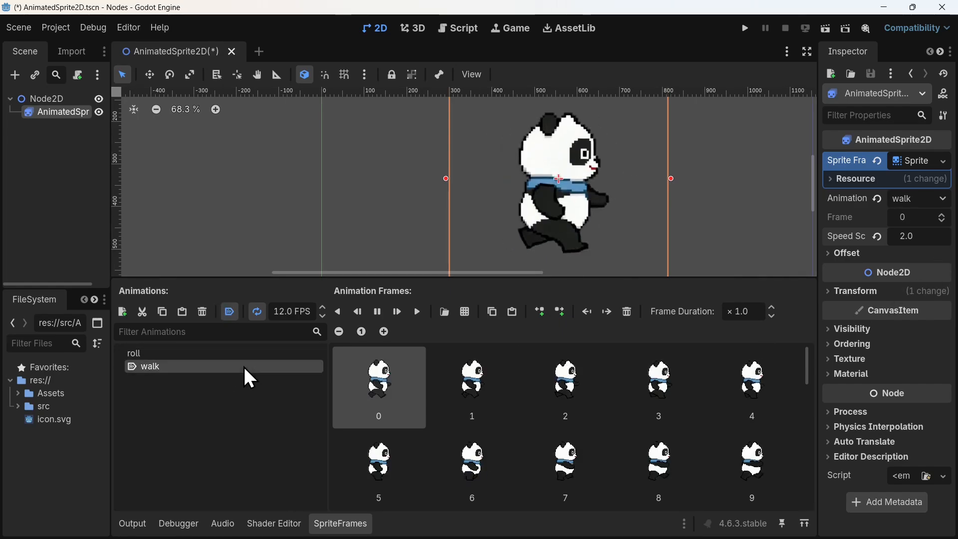
- Set the AnimatedSprite2D's speed scale to -1 so the walk animation plays in reverse
left_click(911, 235)
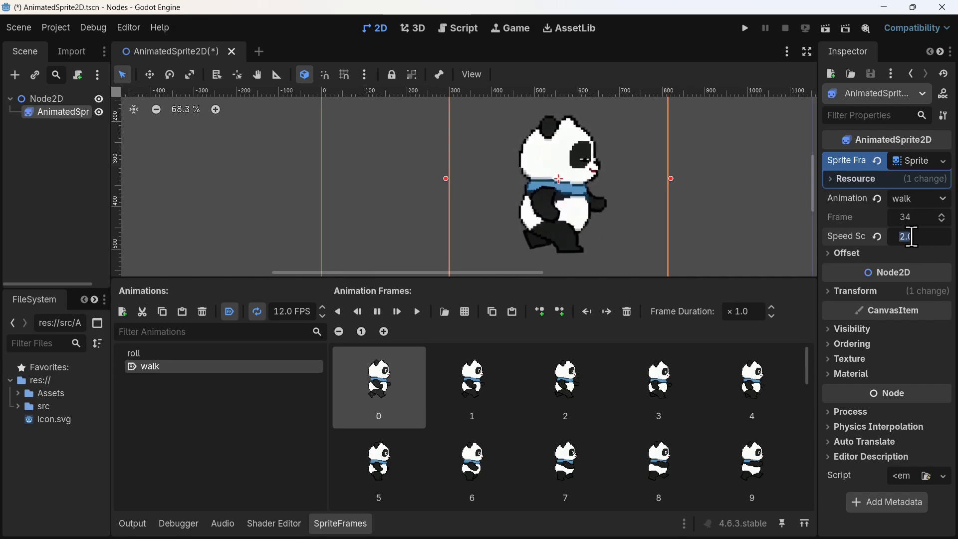
key("BackSpace")
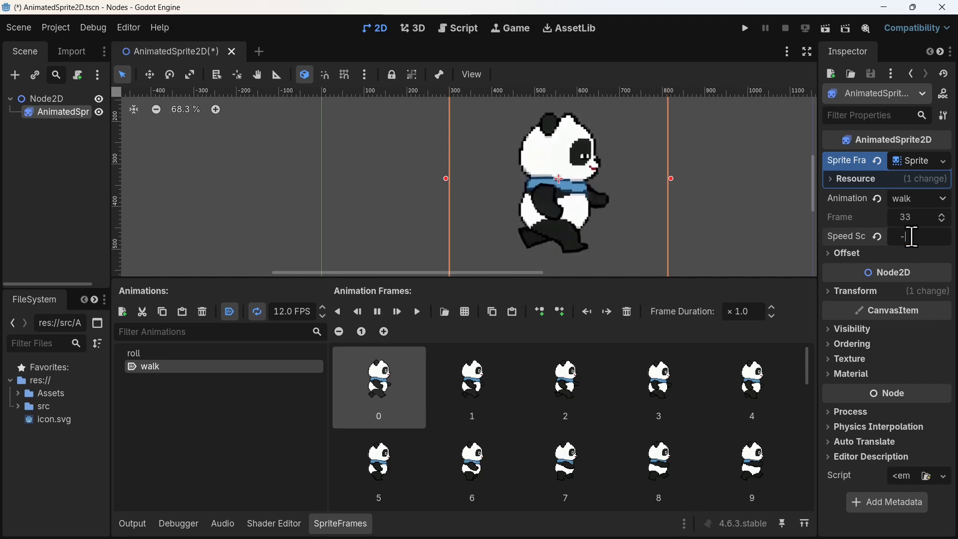
type("-1")
key("Return")
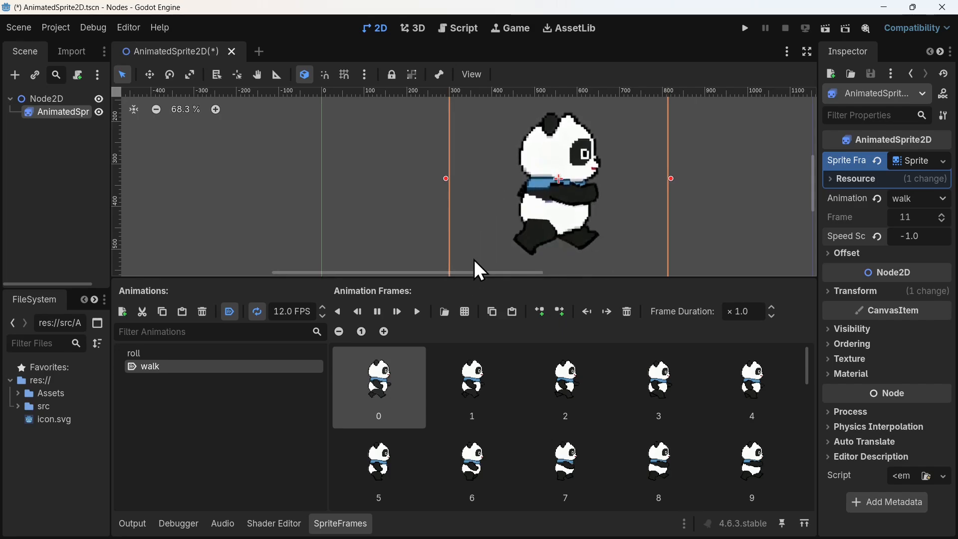
- Preview the roll animation in reverse and set its speed to 12 FPS
left_click(212, 352)
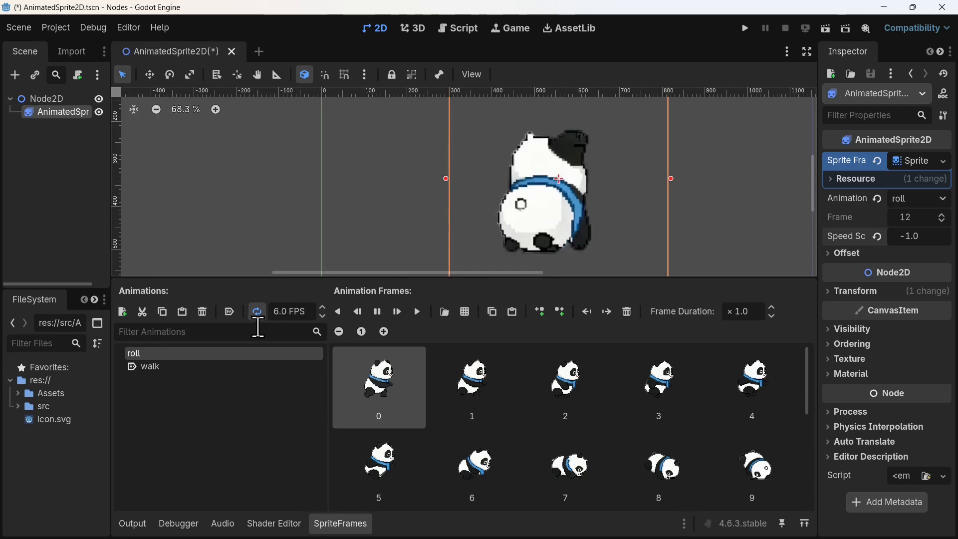
left_click(278, 311)
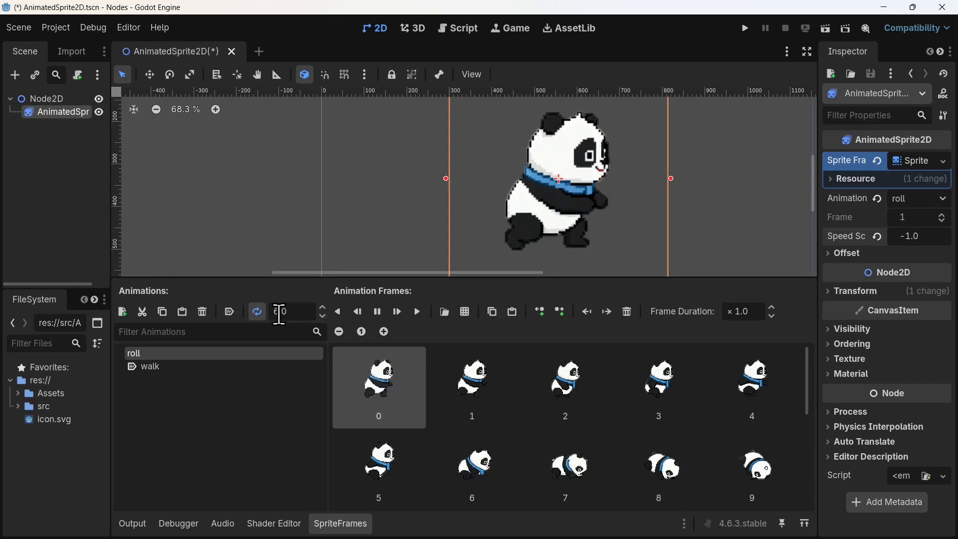
key("BackSpace")
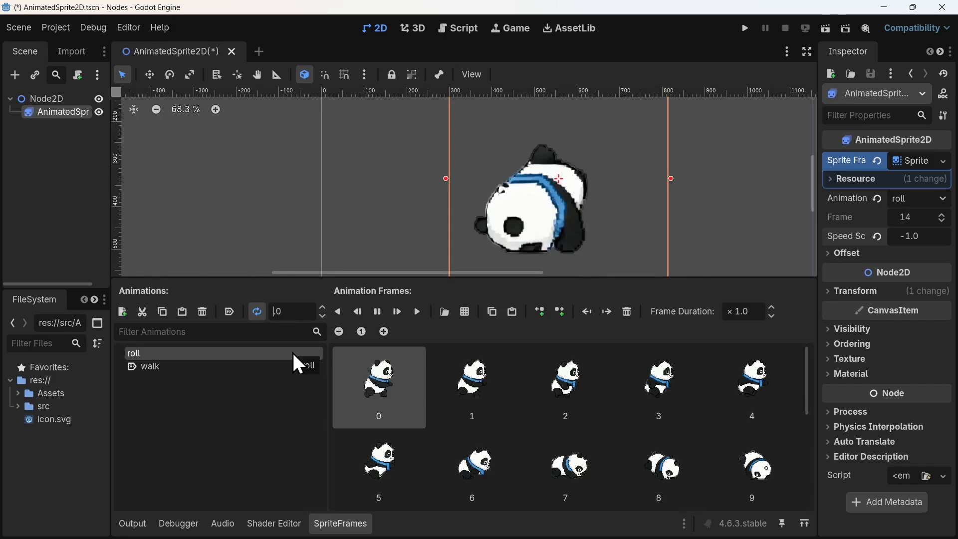
type("12.")
key("Return")
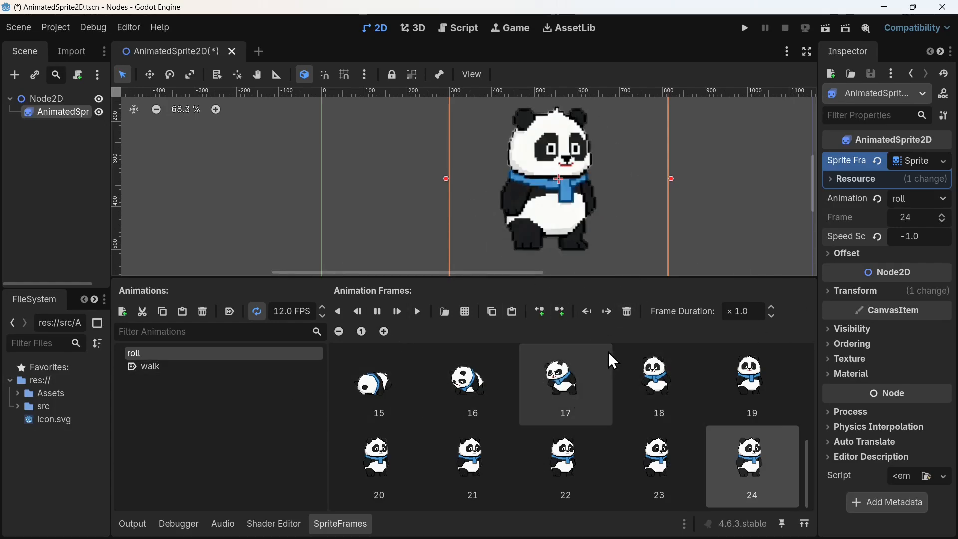
- Create a third animation in the SpriteFrames resource and name it devil
left_click(122, 312)
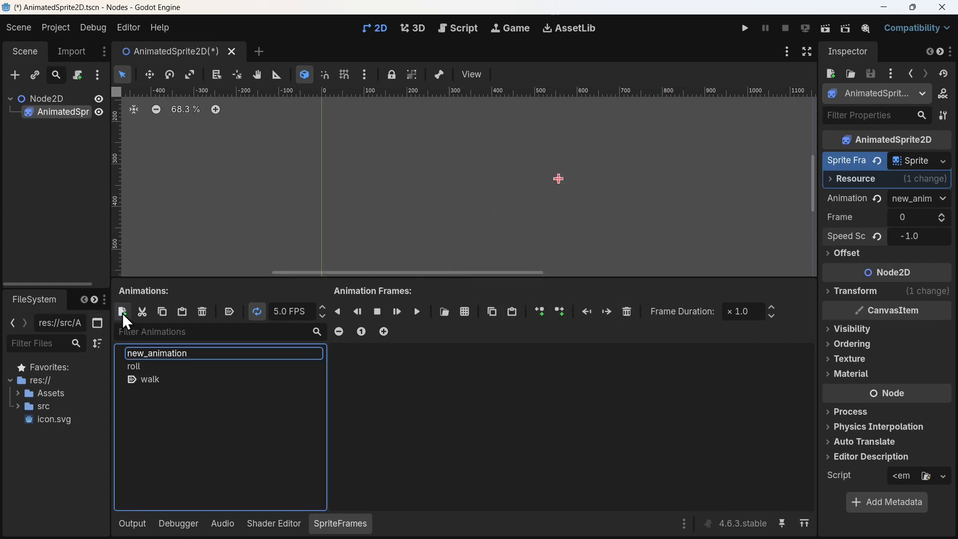
left_click(159, 355)
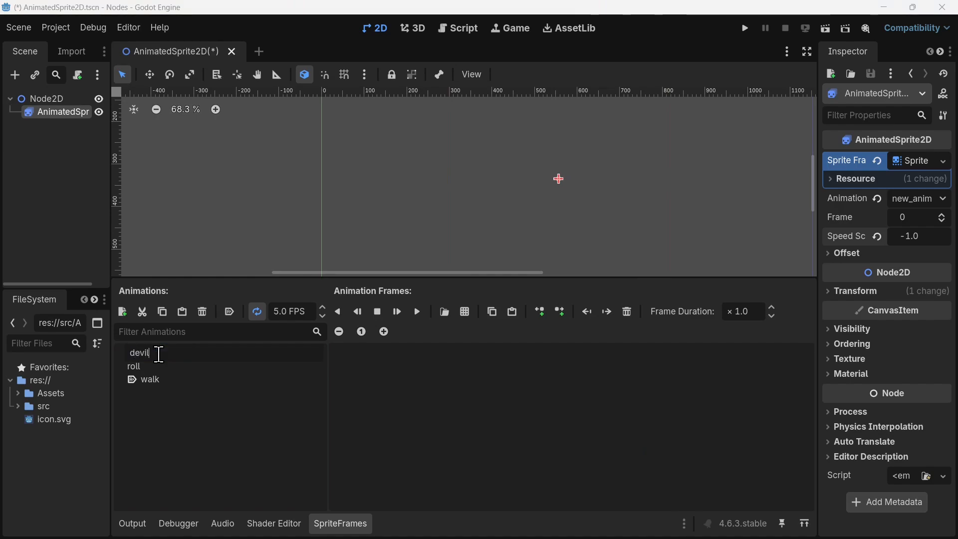
key("Return")
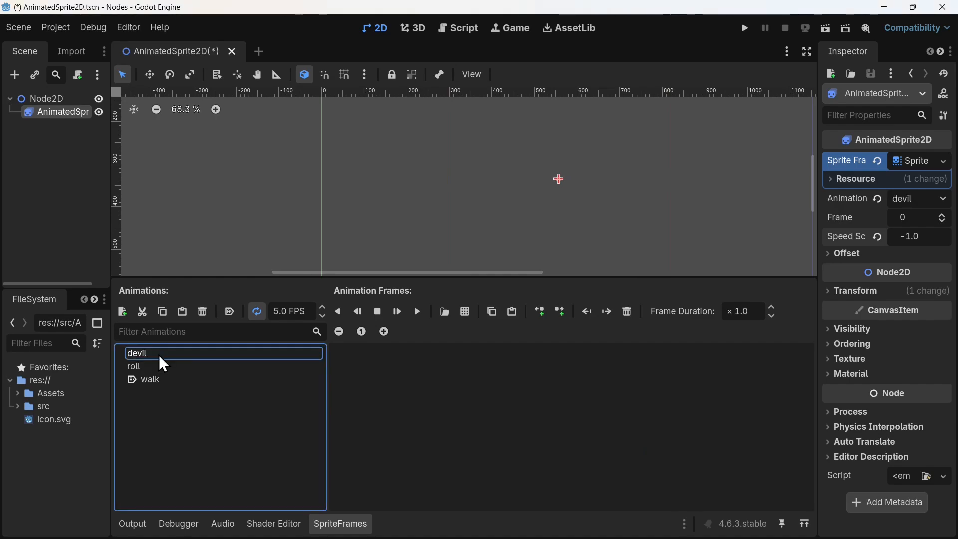
- Add PandaSprite.png from the Assets folder as a single frame of the devil animation
left_click(445, 315)
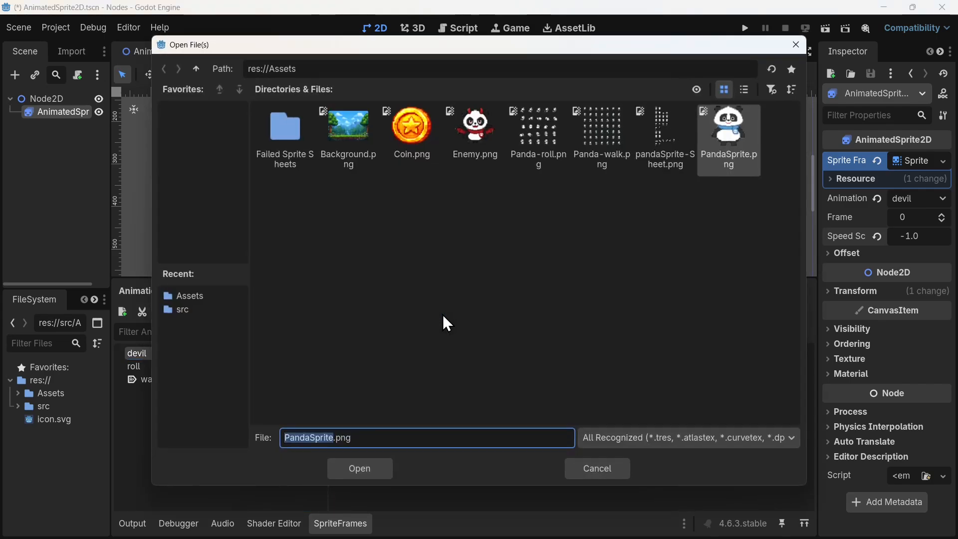
double_click(728, 143)
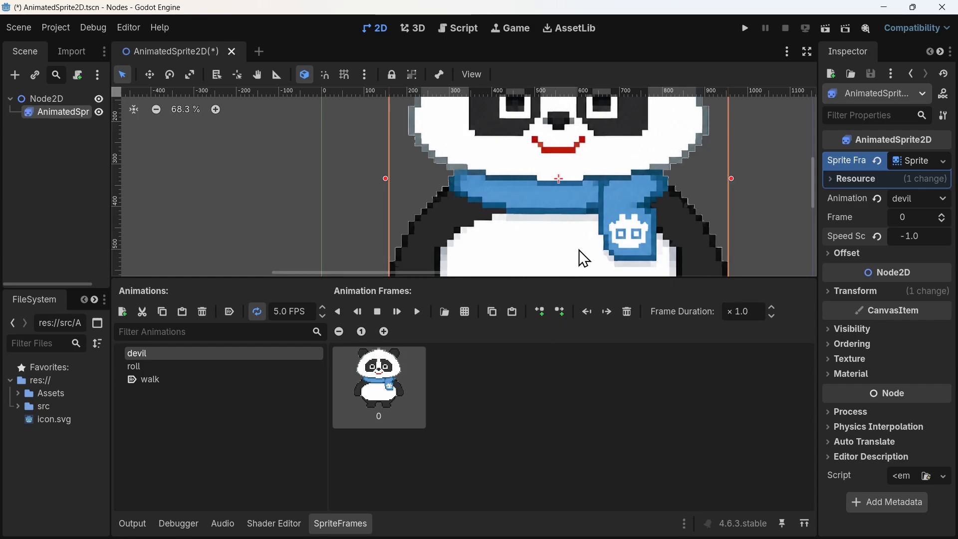
scroll(583, 235, "down", 5)
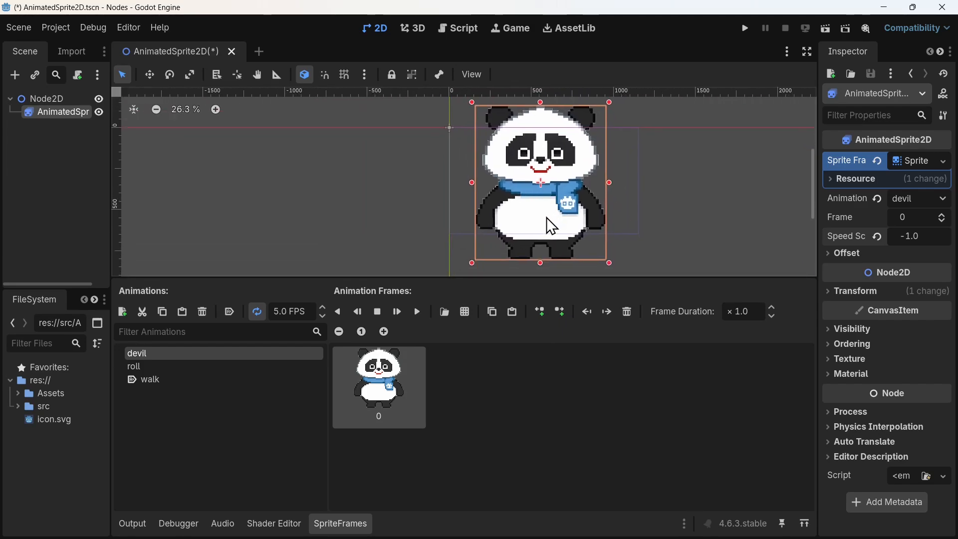
left_click(465, 312)
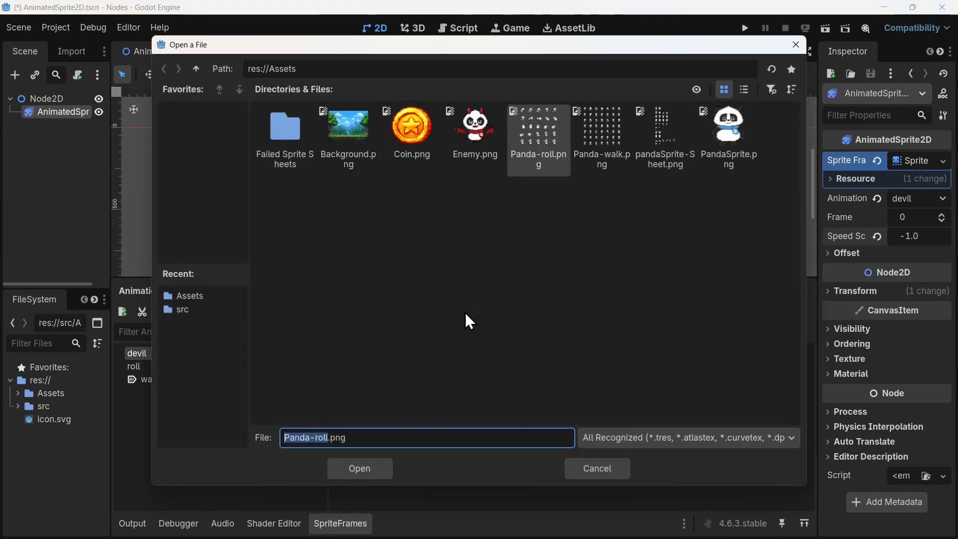
left_click(754, 151)
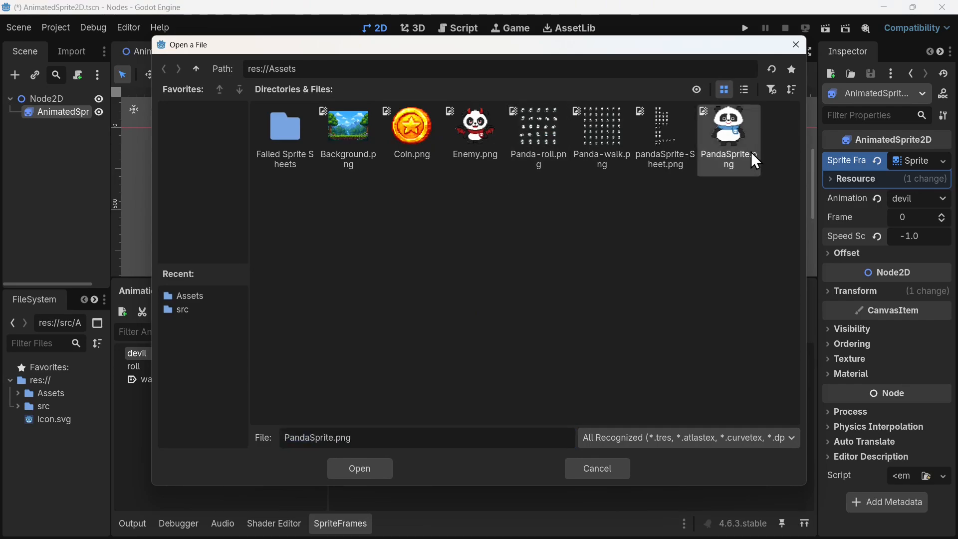
double_click(753, 149)
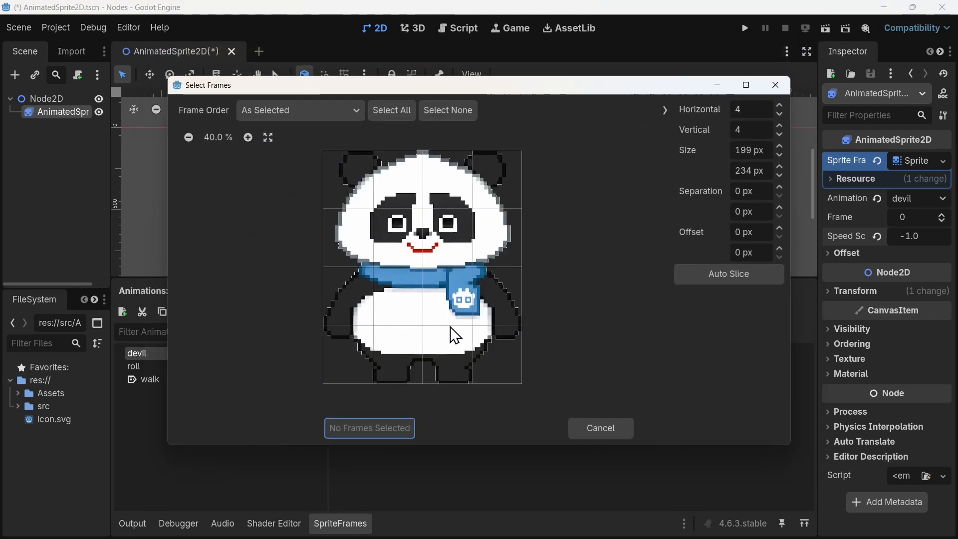
left_click(601, 425)
- Add Enemy.png from the Assets folder as the second frame of the devil animation and set the speed to 1 FPS
left_click(444, 312)
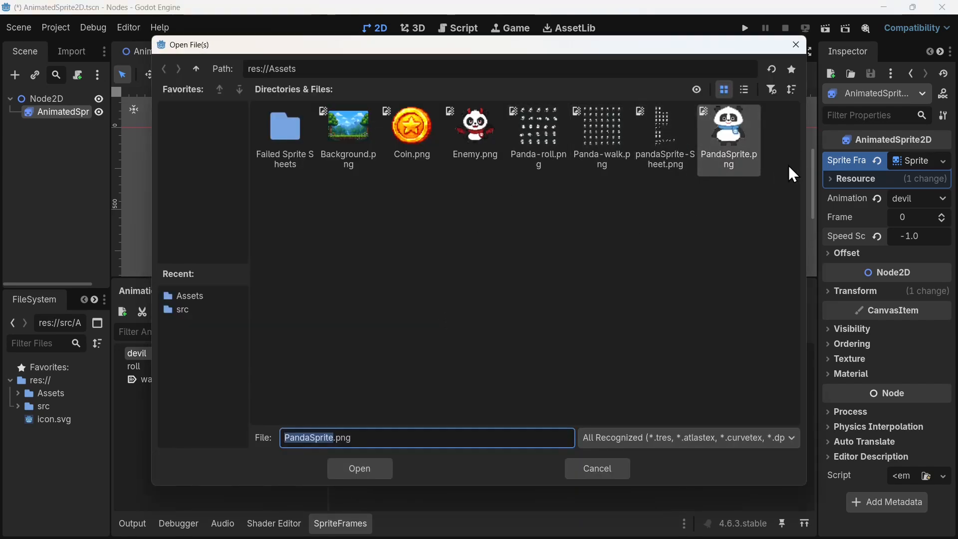
double_click(487, 122)
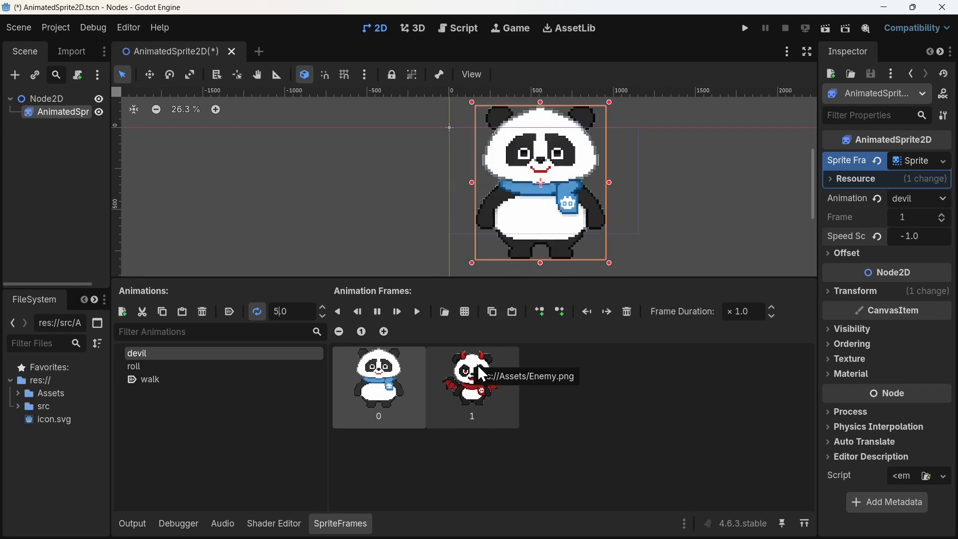
key("BackSpace")
type("1")
key("Return")
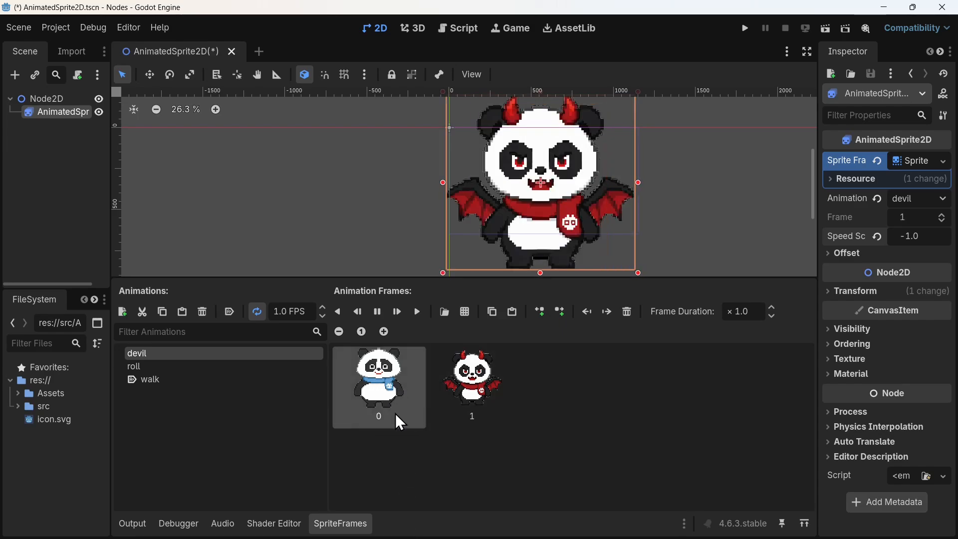
- Set the frame duration in the devil animation to 0.5 for the first frame and 3 for the second
left_click(747, 312)
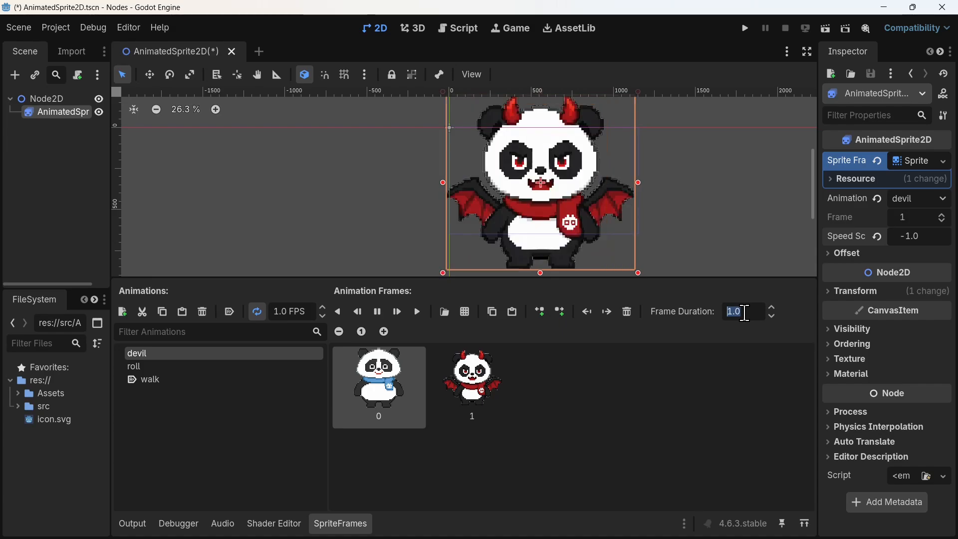
type("0.5")
key("Return")
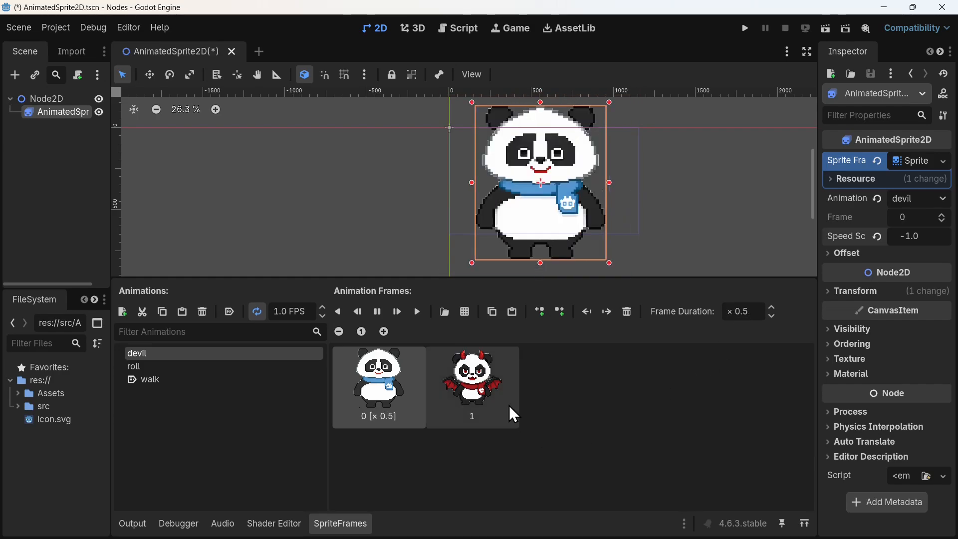
left_click(508, 385)
left_click(741, 305)
type("3")
key("Return")
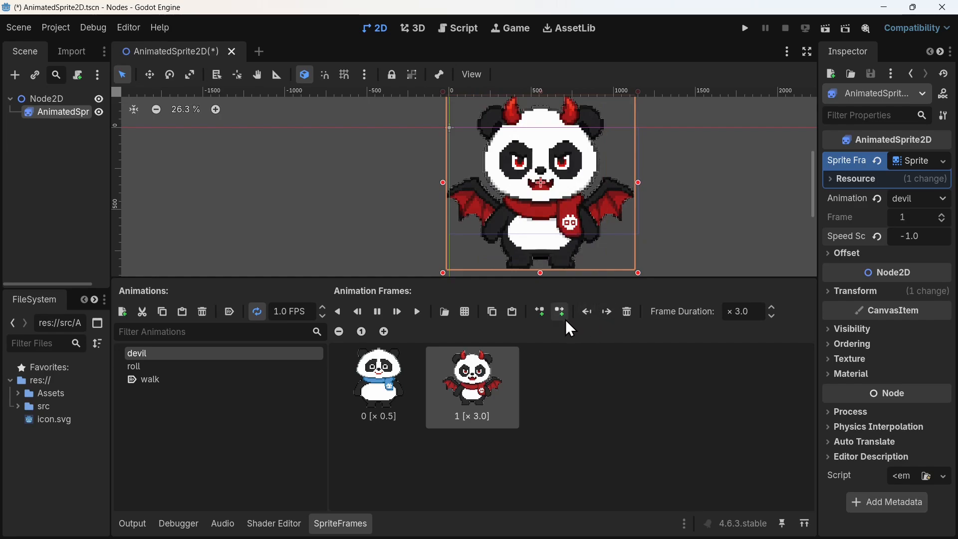
- Insert an empty frame after the blue-scarf panda frame and another empty frame before that empty one
left_click(387, 367)
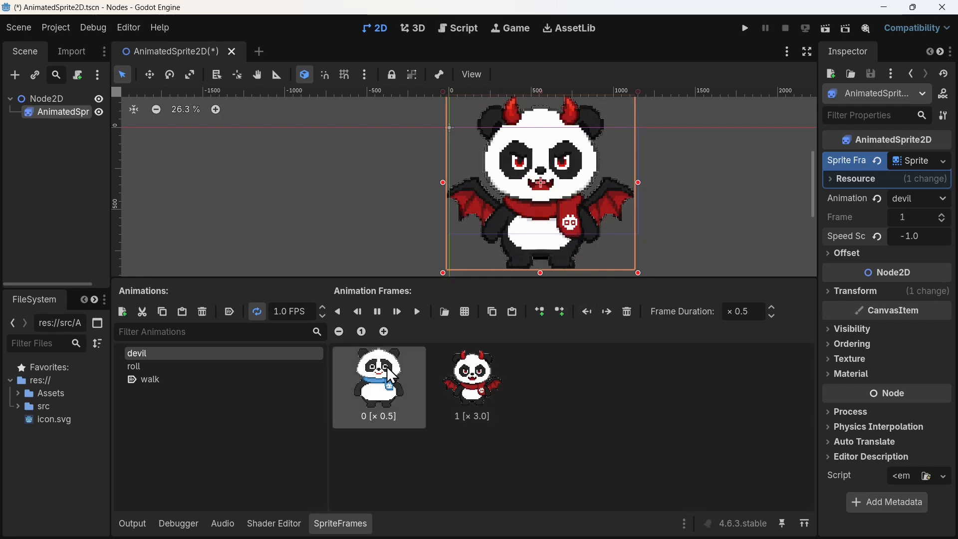
left_click(558, 311)
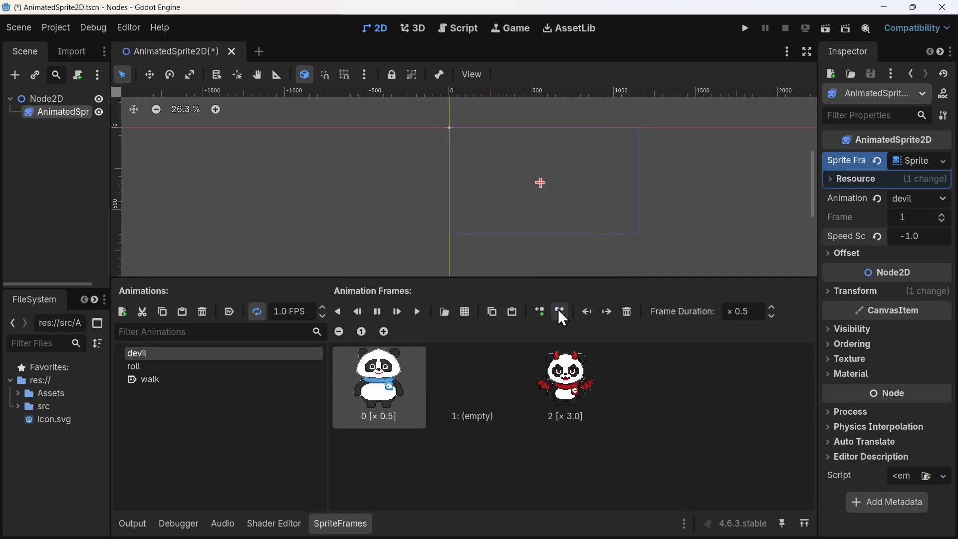
left_click(483, 398)
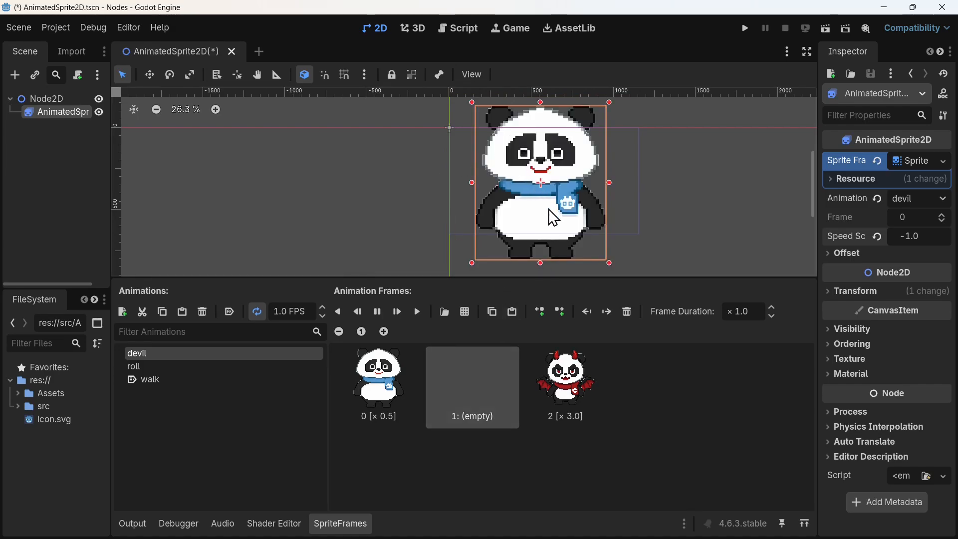
left_click(542, 311)
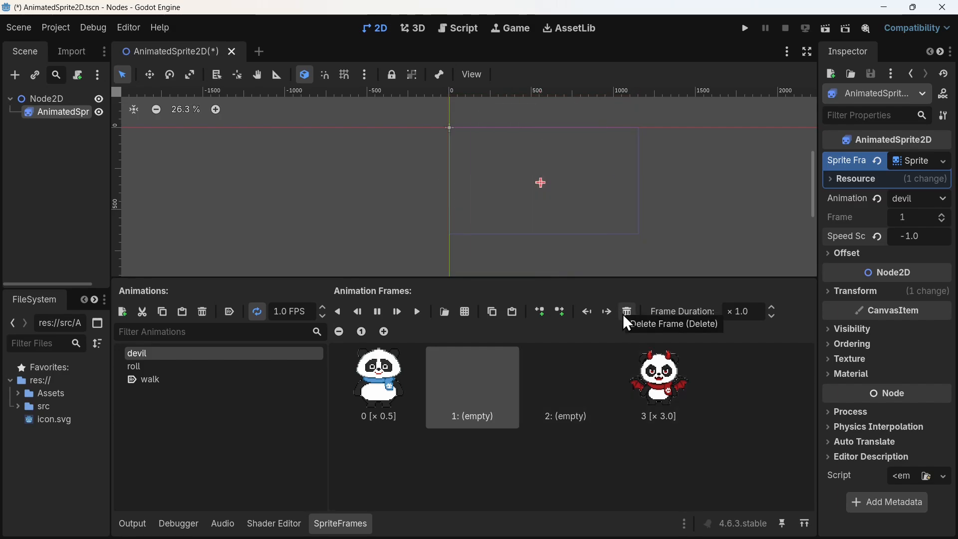
- Move the devil panda frame two places earlier in the sequence and back to the end
left_click(586, 312)
left_click(586, 312)
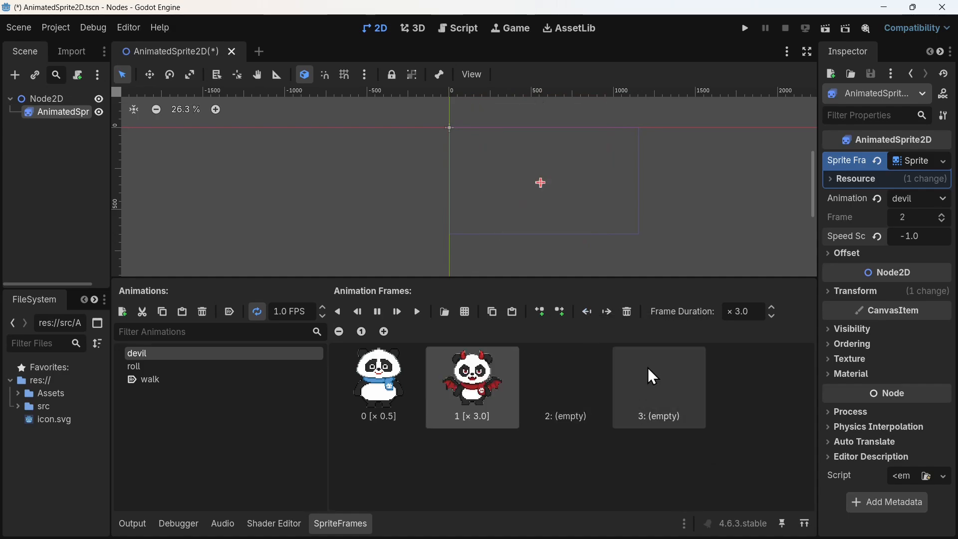
left_click(602, 312)
left_click(602, 310)
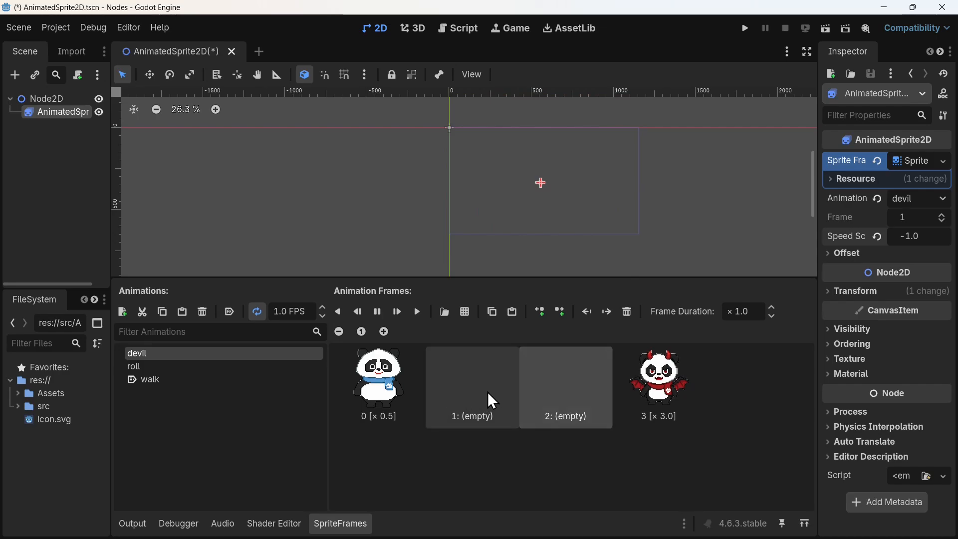
- Delete both empty frames from the devil animation
left_click(623, 311)
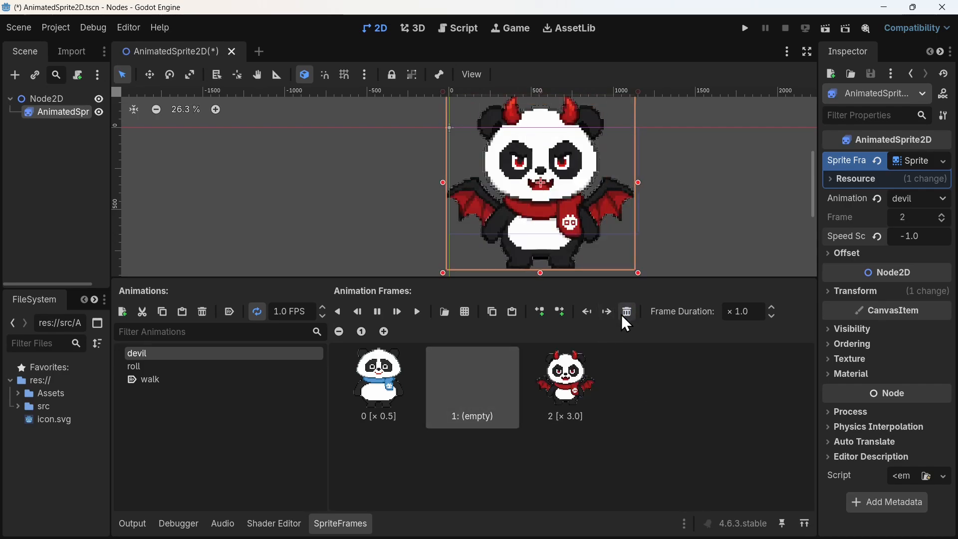
left_click(630, 310)
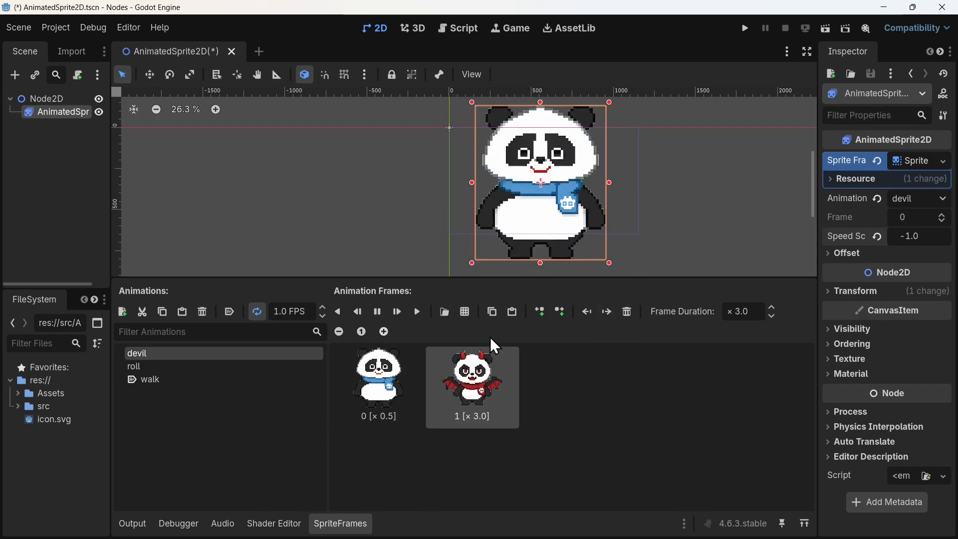
- Turn the sprite's Centered option off and on again, and set its X offset to about 11 px
left_click(849, 253)
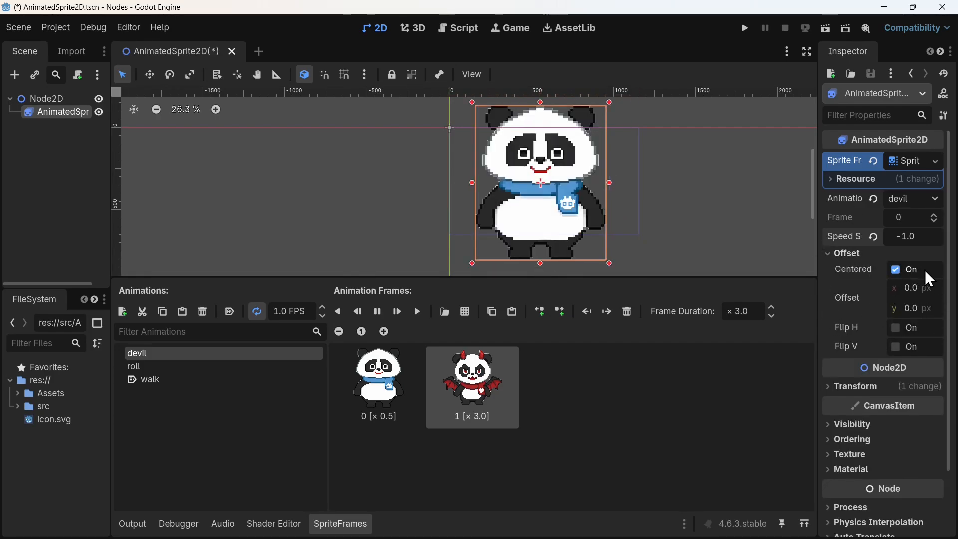
left_click(894, 269)
left_click(894, 269)
left_click_drag(906, 289, 930, 289)
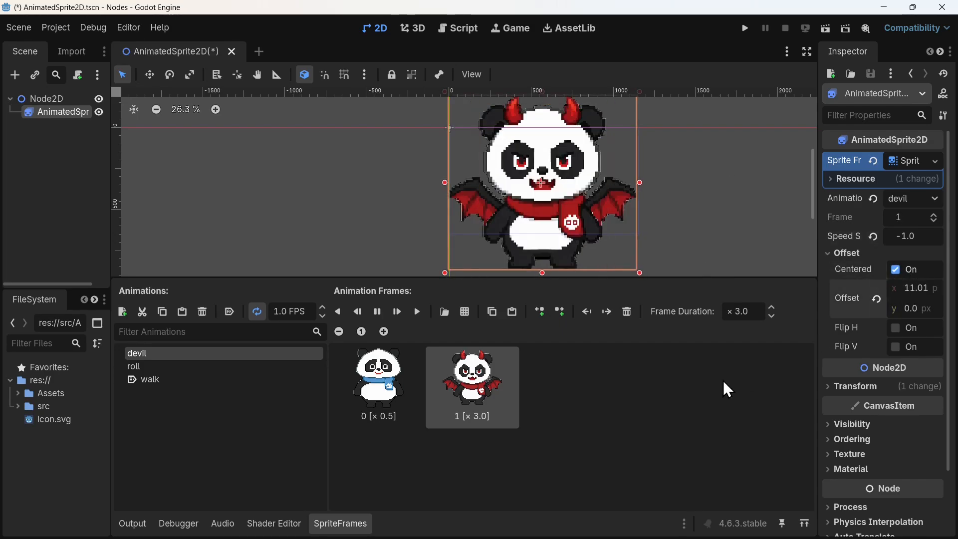
- Flip the sprite horizontally and vertically, and reset both flips and the offset to their defaults
left_click(897, 327)
left_click(897, 343)
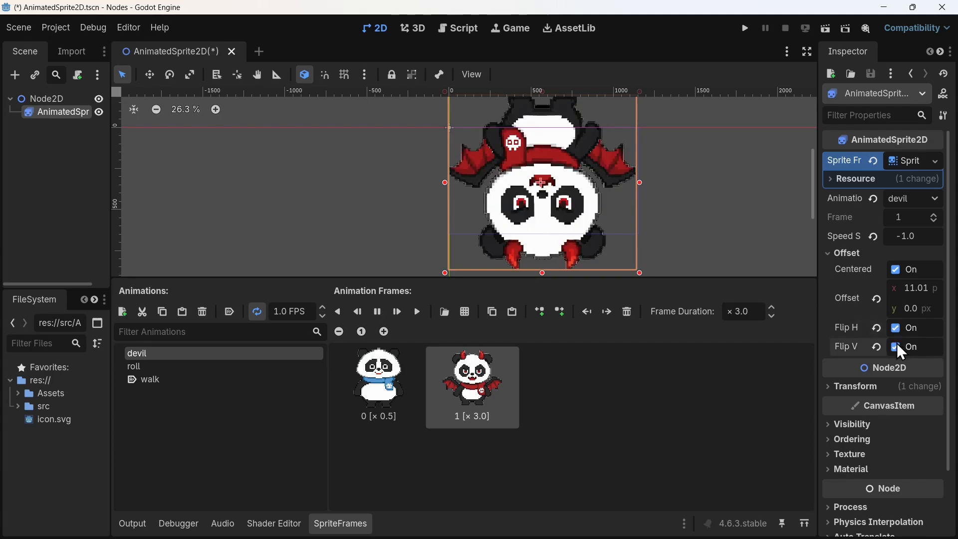
left_click(876, 329)
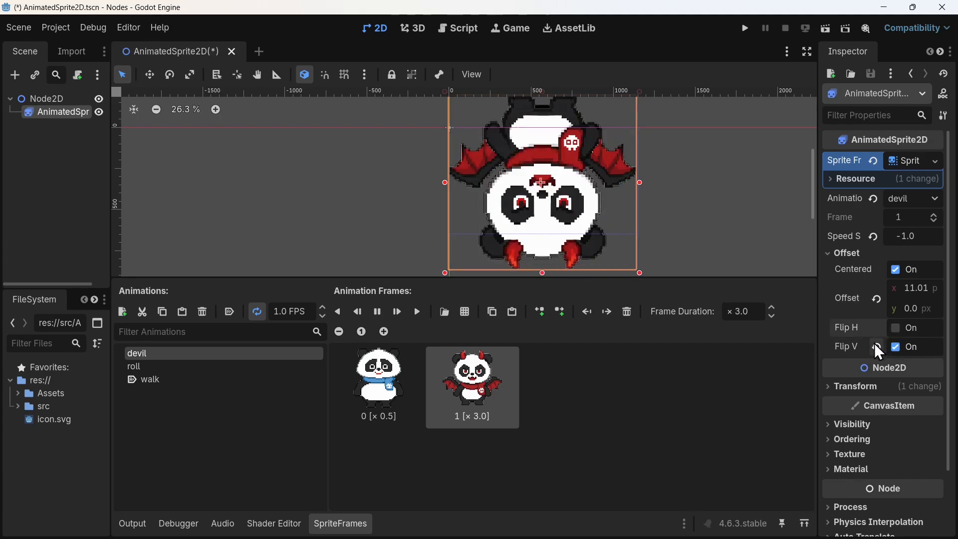
left_click(876, 344)
left_click(877, 299)
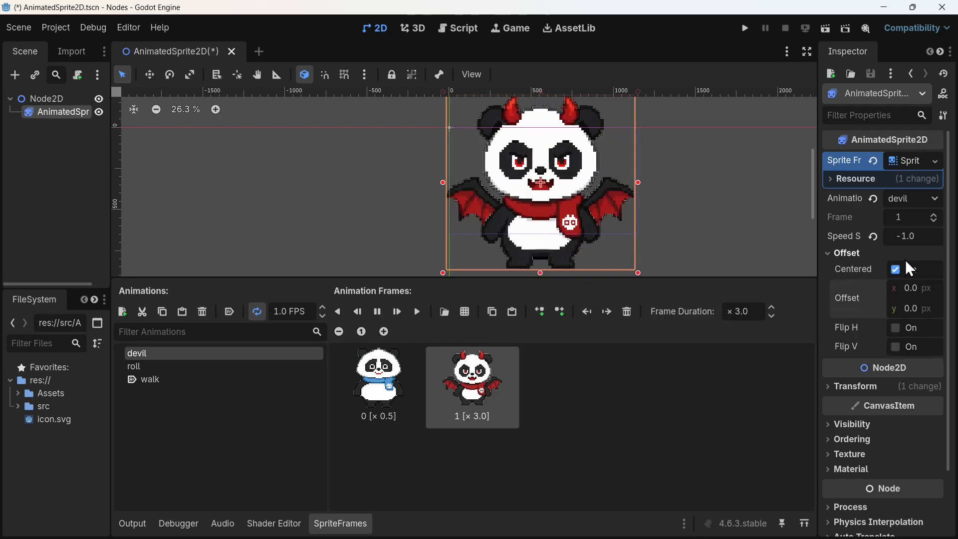
left_click(854, 254)
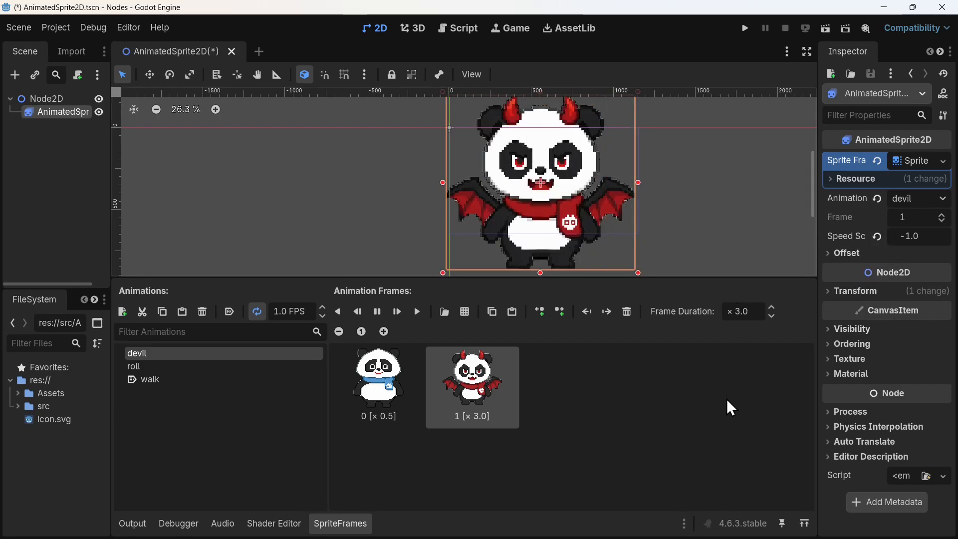
- Preview the roll animation and switch the sprite to the walk animation
left_click(195, 366)
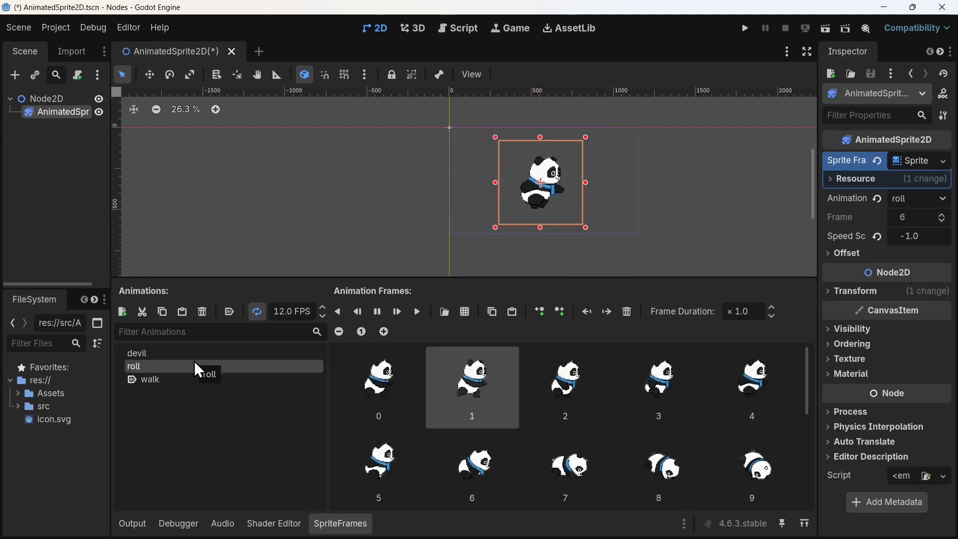
left_click(199, 381)
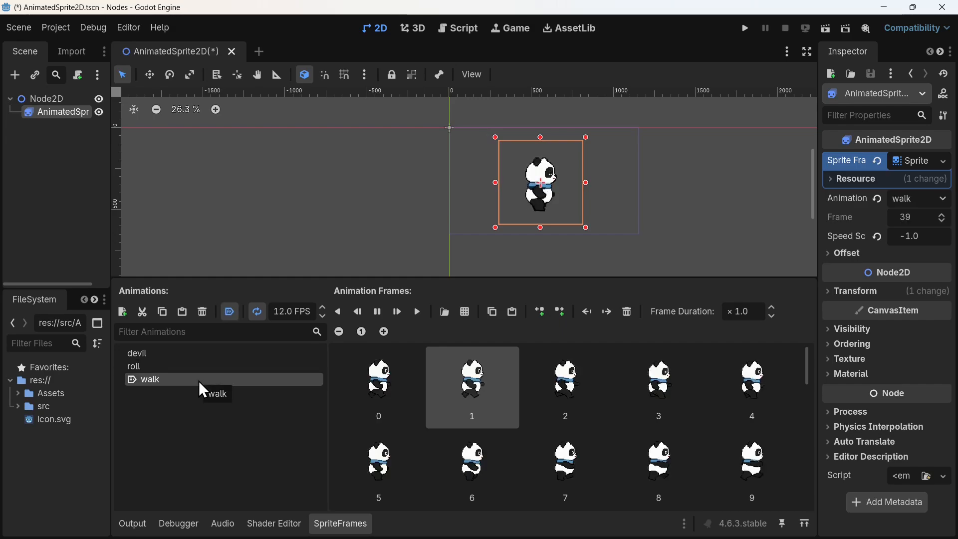